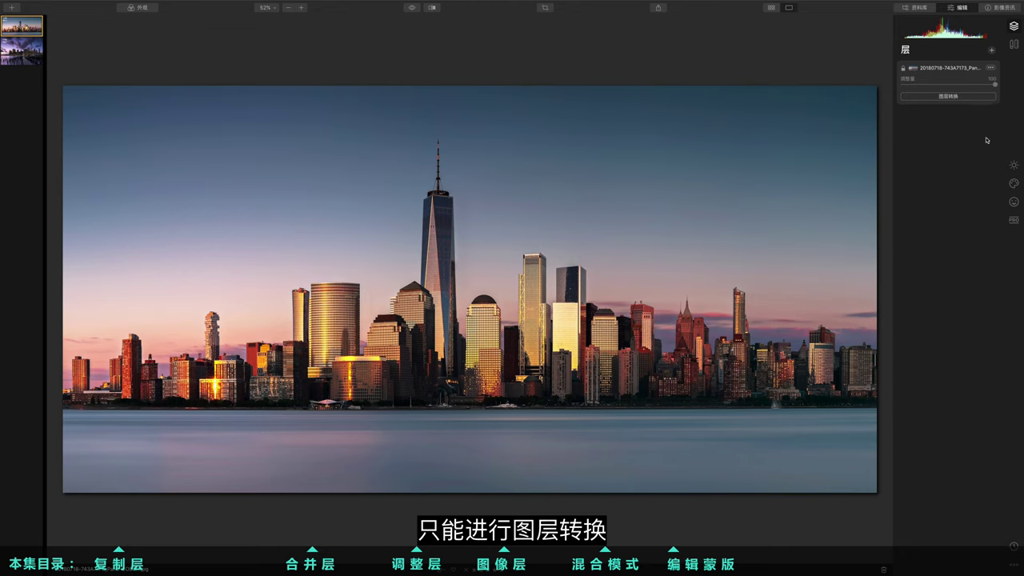
- Try flipping and rotating the locked base photo through Layer Transform (图层转换)
{"action": "left_click", "coordinate": [948, 96]}
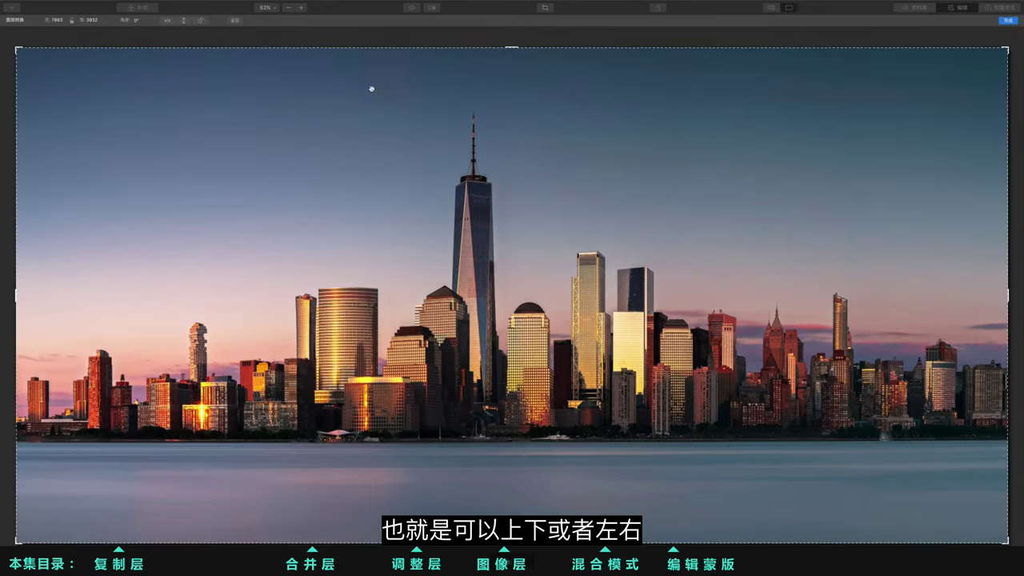
{"action": "left_click", "coordinate": [183, 20]}
{"action": "left_click", "coordinate": [201, 21]}
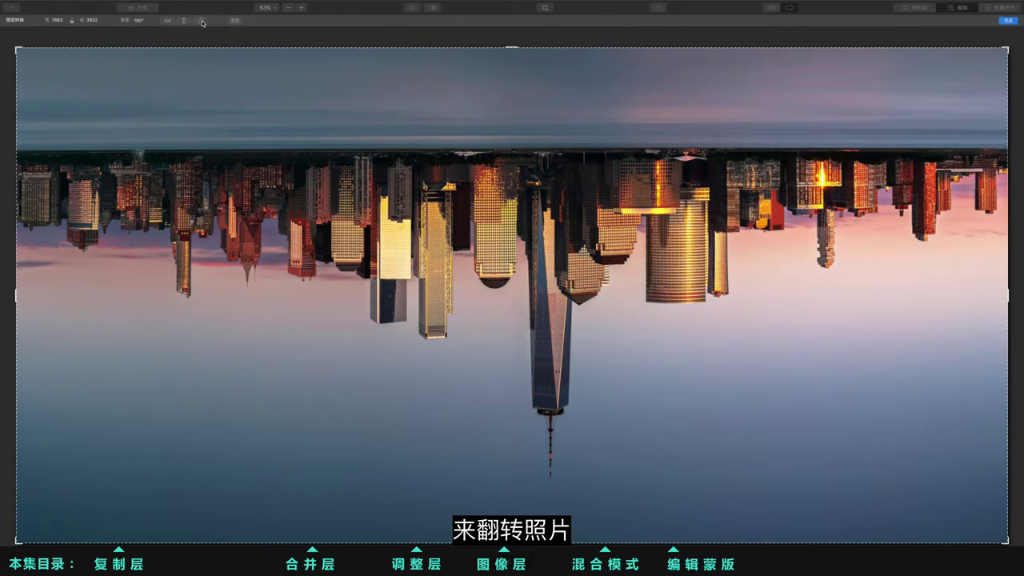
{"action": "left_click", "coordinate": [201, 21]}
{"action": "left_click", "coordinate": [201, 21]}
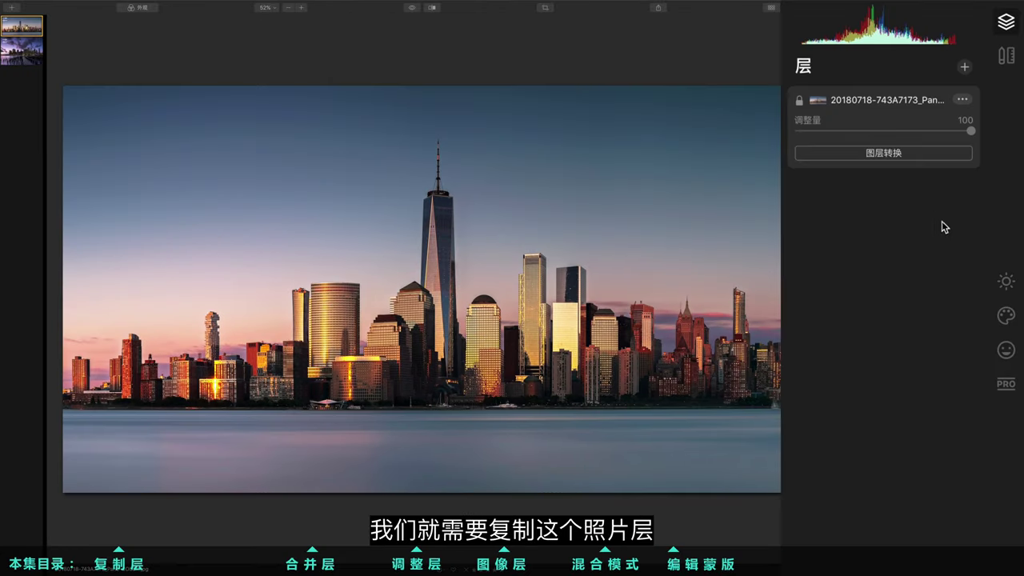
- Duplicate the skyline photo layer and transform the copy, flipping it vertically and moving it down as a water reflection
{"action": "left_click", "coordinate": [962, 99]}
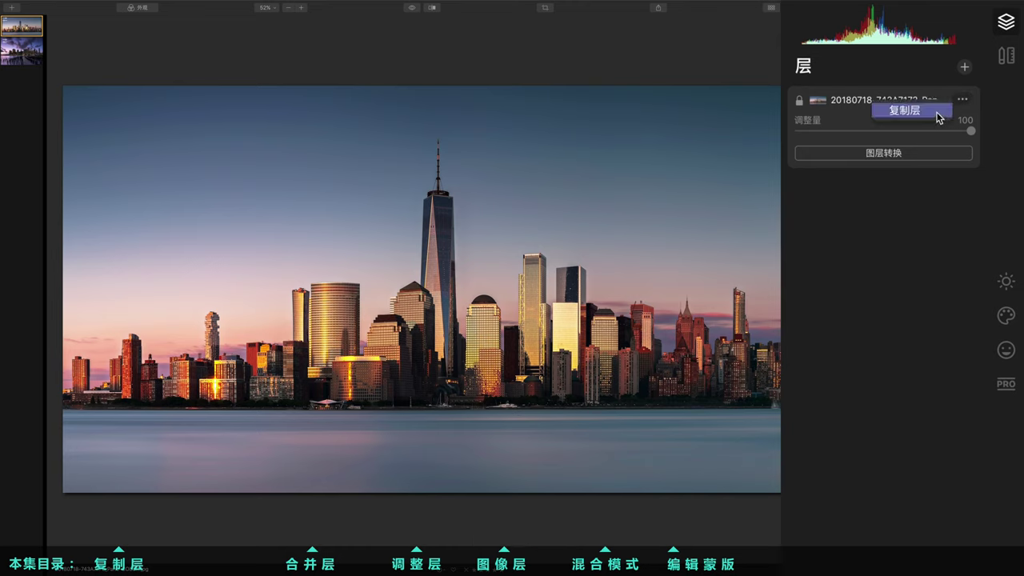
{"action": "left_click", "coordinate": [937, 113]}
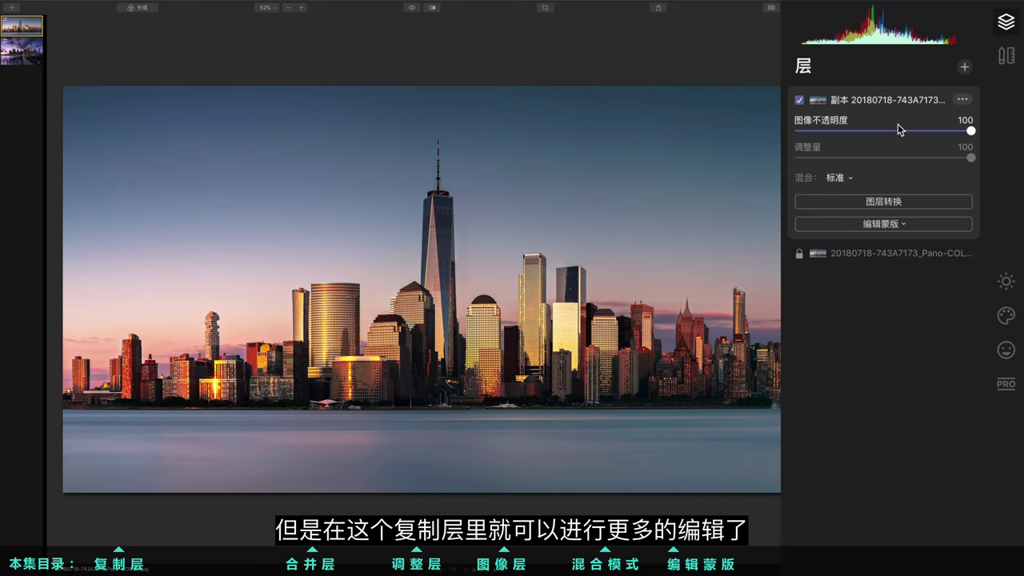
{"action": "left_click", "coordinate": [889, 207]}
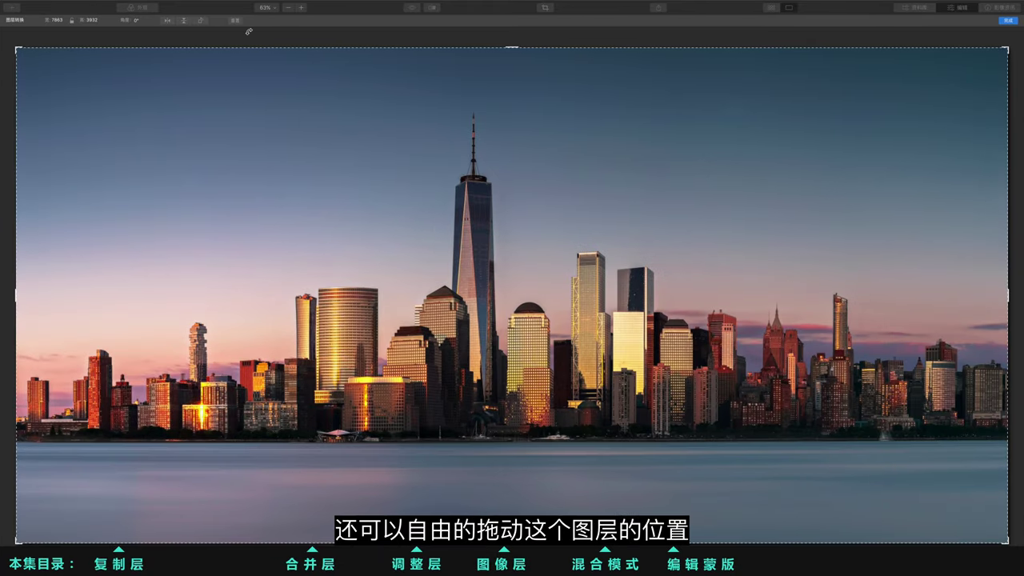
{"action": "left_click", "coordinate": [182, 21]}
{"action": "left_click_drag", "start_coordinate": [436, 165], "coordinate": [451, 438]}
{"action": "left_click", "coordinate": [1007, 21]}
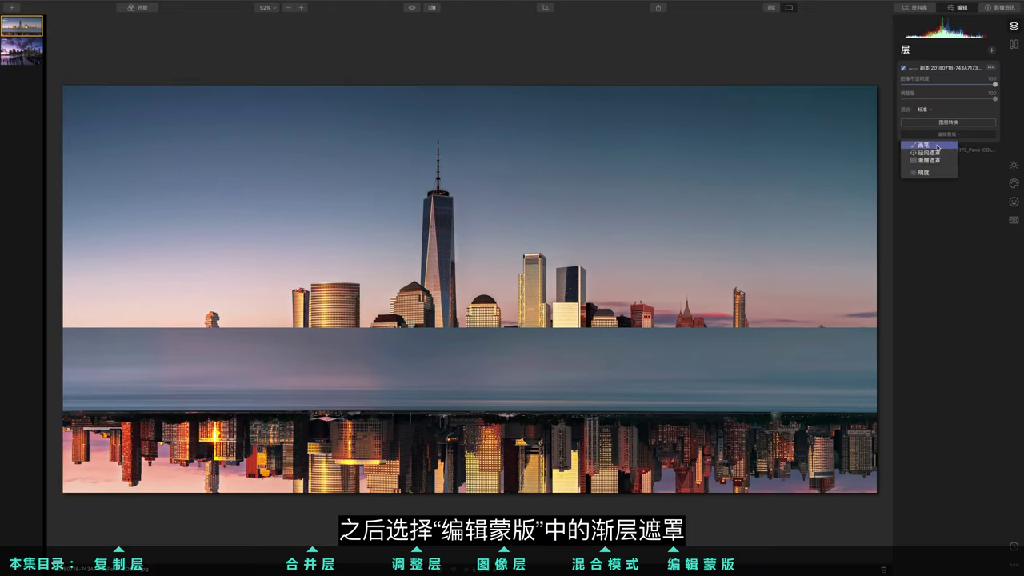
- Mask the flipped copy with a level gradient mask (渐层遮罩) along the waterline and set its image opacity to 94
{"action": "left_click", "coordinate": [928, 161]}
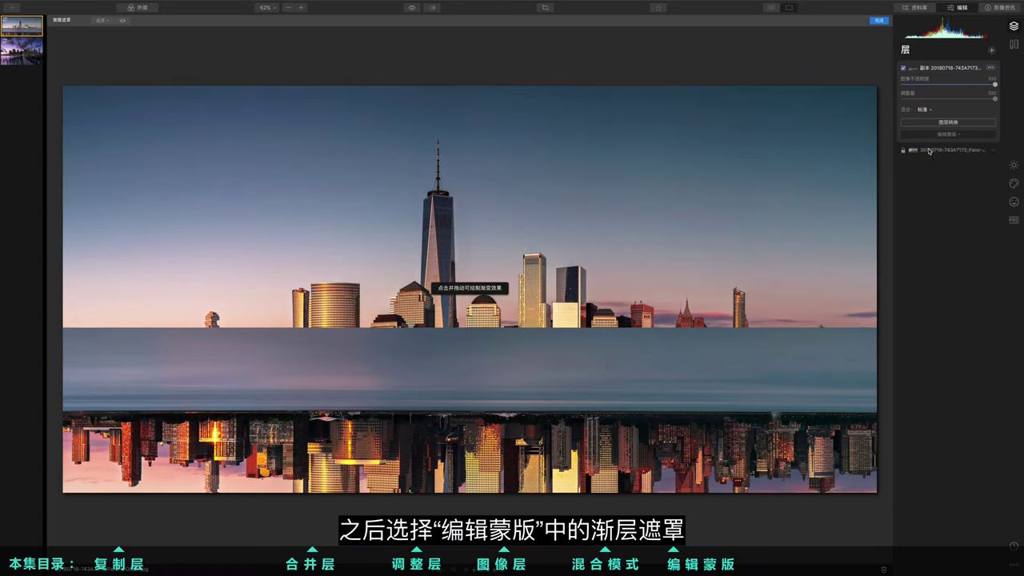
{"action": "left_click", "coordinate": [444, 408]}
{"action": "left_click_drag", "start_coordinate": [444, 407], "coordinate": [443, 416]}
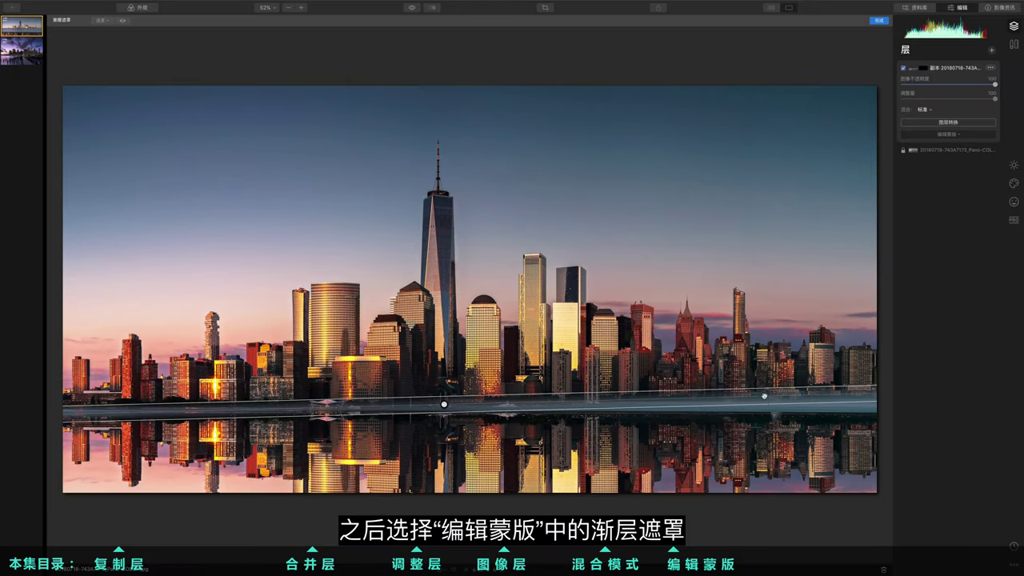
{"action": "left_click_drag", "start_coordinate": [772, 420], "coordinate": [797, 407]}
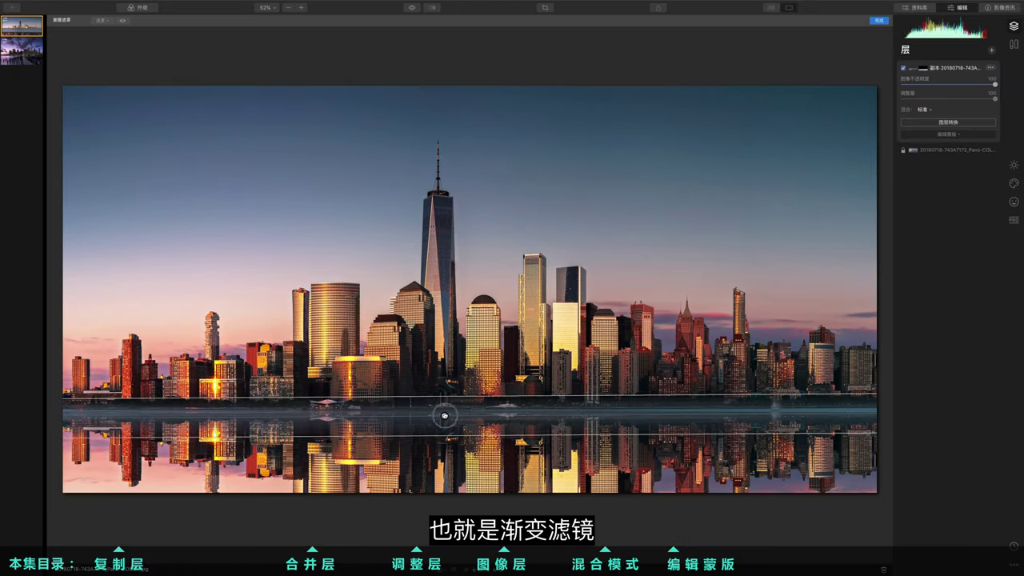
{"action": "left_click_drag", "start_coordinate": [448, 433], "coordinate": [441, 411]}
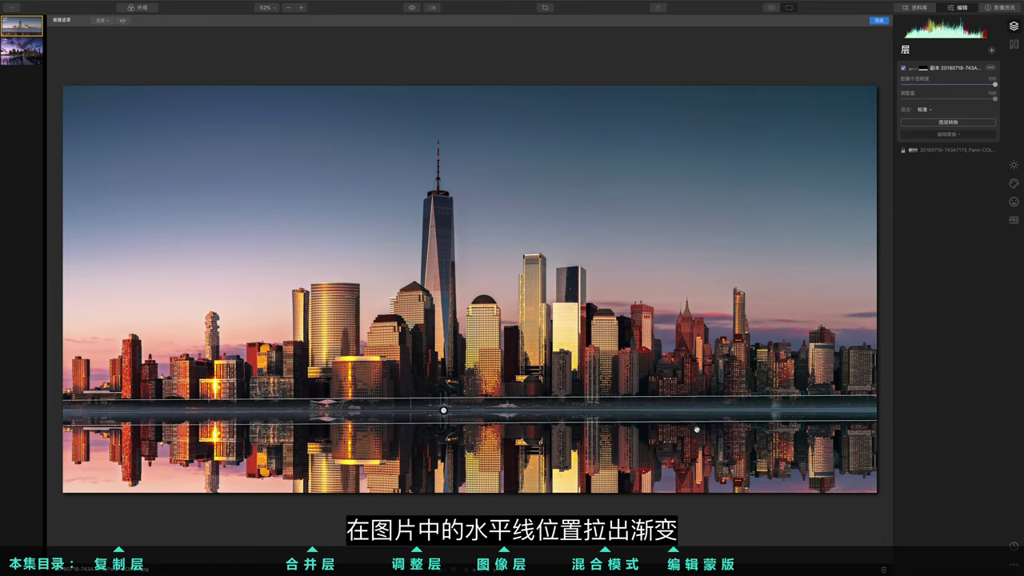
{"action": "left_click_drag", "start_coordinate": [792, 416], "coordinate": [804, 422]}
{"action": "left_click_drag", "start_coordinate": [456, 419], "coordinate": [442, 407]}
{"action": "left_click", "coordinate": [878, 20]}
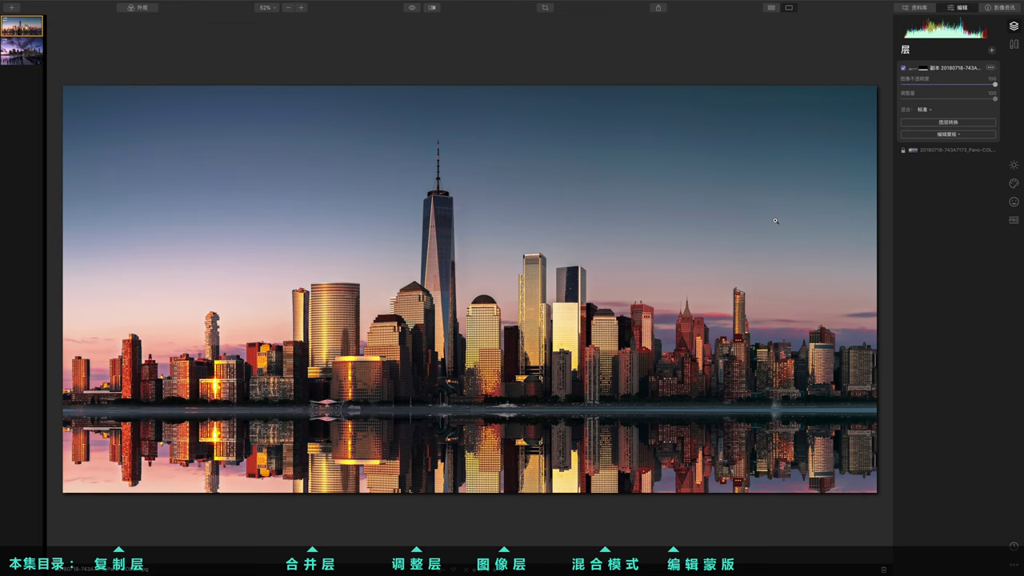
{"action": "left_click_drag", "start_coordinate": [993, 84], "coordinate": [989, 84]}
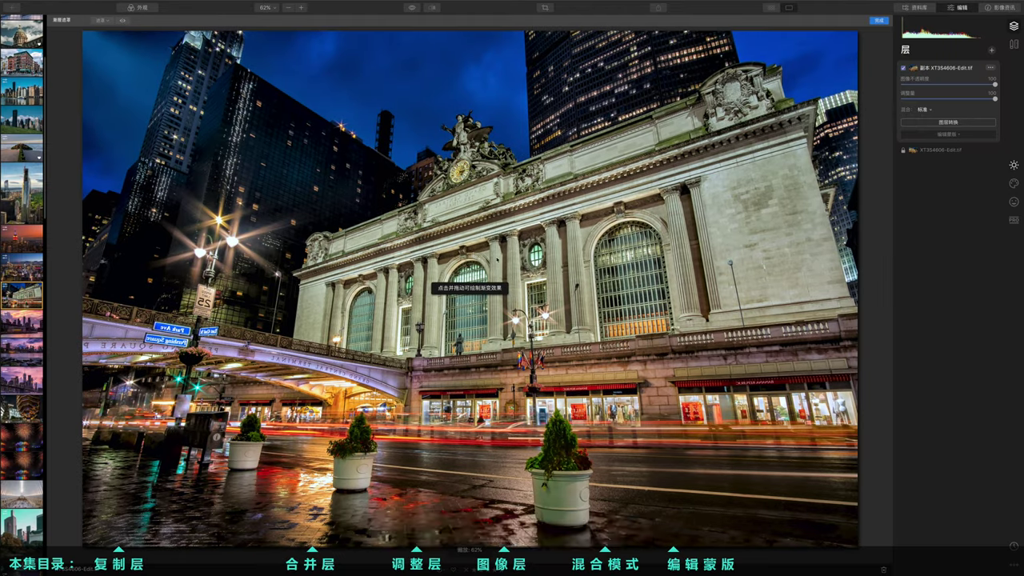
{"action": "left_click_drag", "start_coordinate": [464, 250], "coordinate": [470, 249]}
{"action": "key", "text": "Return"}
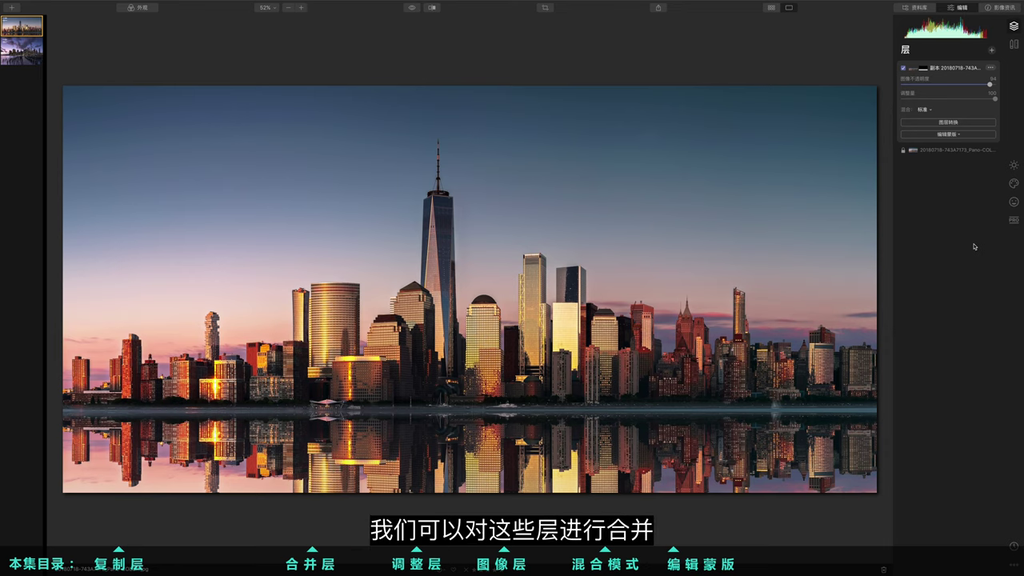
- Create a new stamped layer (图章层) that merges the reflection edits and rename it "final process"
{"action": "left_click", "coordinate": [992, 50]}
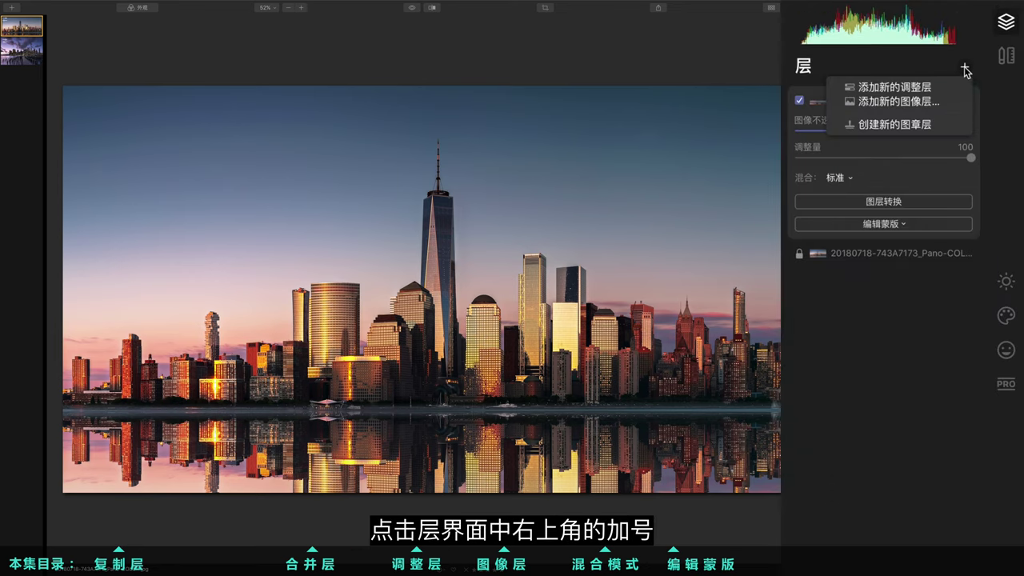
{"action": "left_click", "coordinate": [944, 126]}
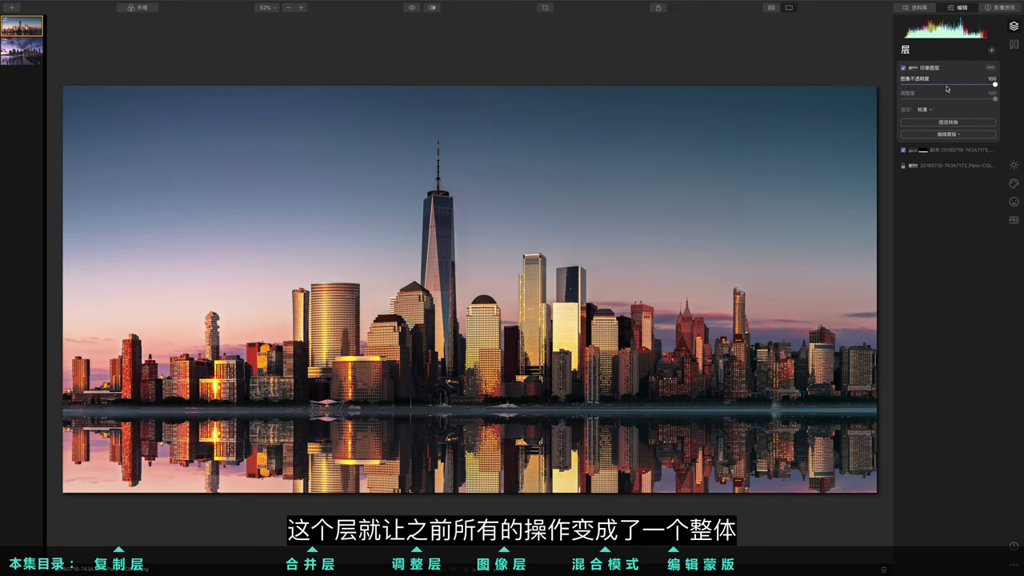
{"action": "left_click", "coordinate": [990, 67]}
{"action": "left_click", "coordinate": [964, 114]}
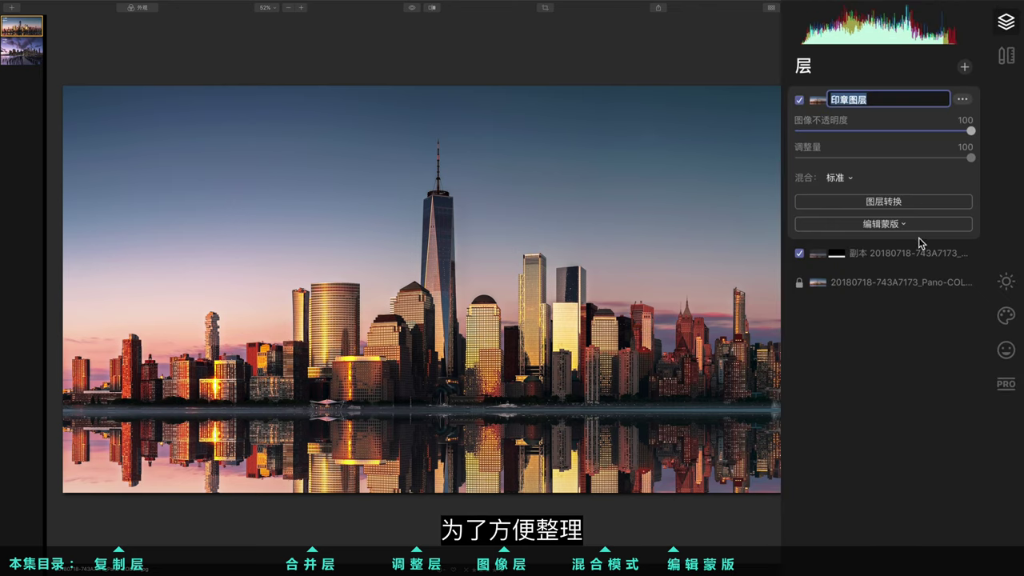
{"action": "type", "text": "final"}
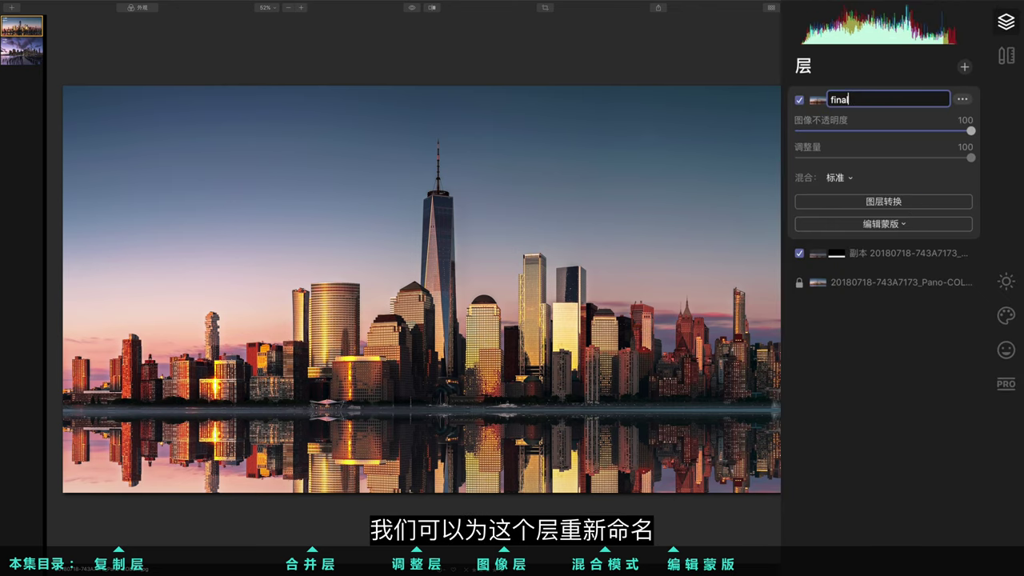
{"action": "type", "text": " process"}
{"action": "key", "text": "Return"}
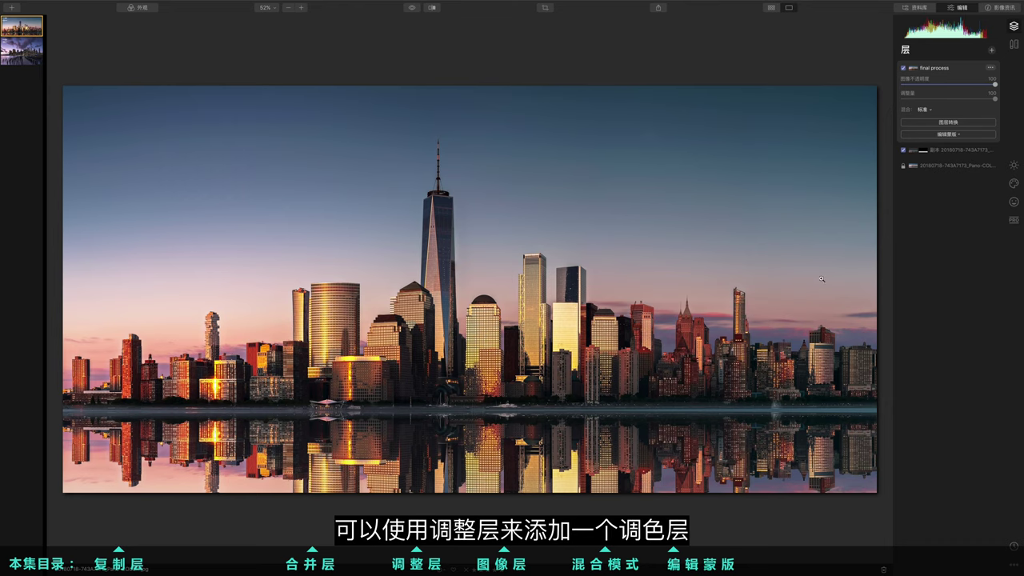
- Add a new adjustment layer (调整层) above the "final process" layer
{"action": "left_click", "coordinate": [991, 50]}
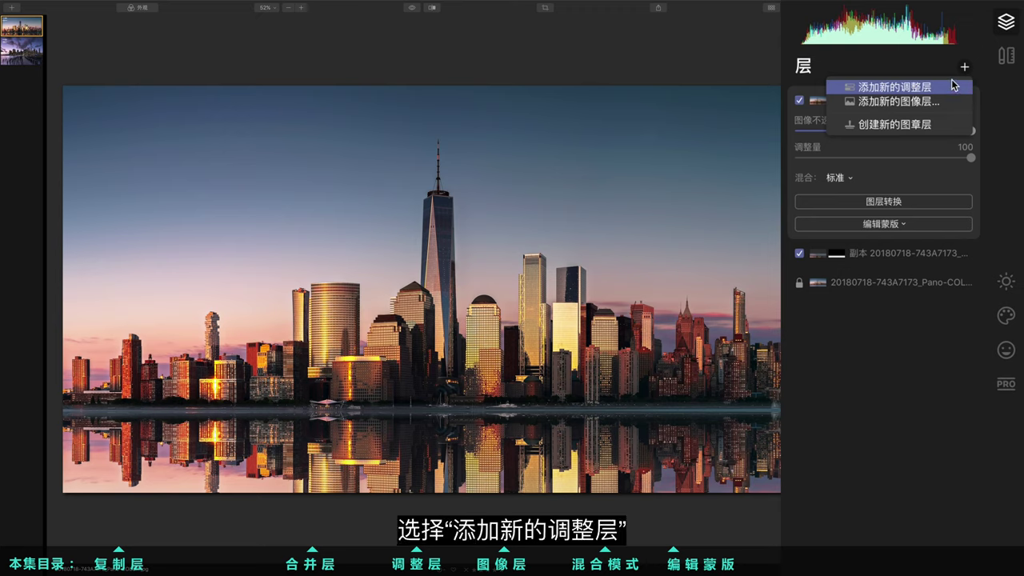
{"action": "left_click", "coordinate": [953, 85]}
{"action": "left_click", "coordinate": [952, 79]}
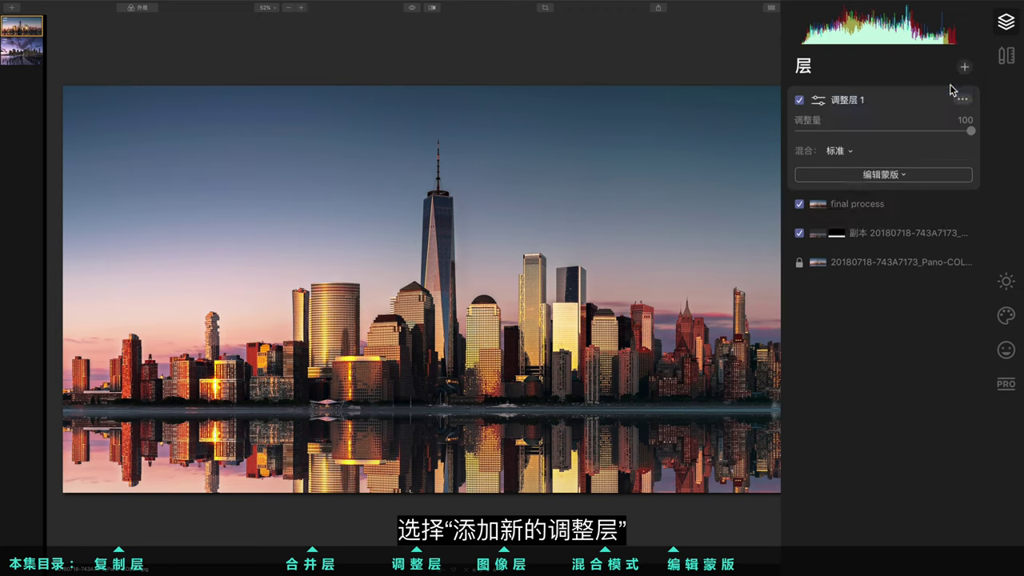
- In the adjustment layer's Light (光效) settings, set temperature to 26 and tint to 20, and raise smart contrast
{"action": "left_click", "coordinate": [884, 183]}
{"action": "left_click_drag", "start_coordinate": [884, 184], "coordinate": [902, 206]}
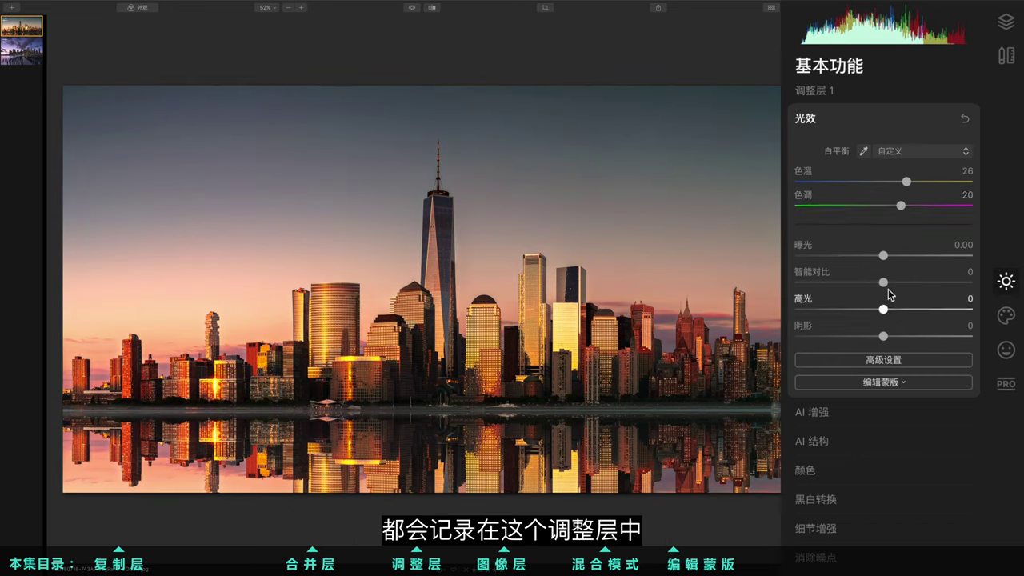
{"action": "left_click_drag", "start_coordinate": [883, 281], "coordinate": [906, 282]}
- Examine whether the AI sky replacement (AI 天空更换) and AI sky enhancement (AI 增强天空) filters are available for the adjustment layer
{"action": "left_click", "coordinate": [1006, 315]}
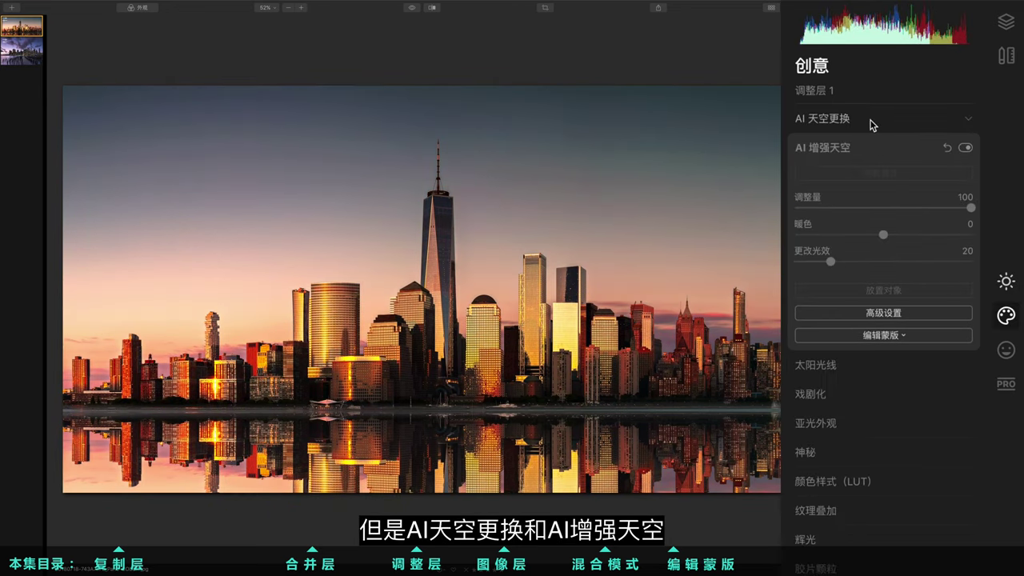
{"action": "left_click", "coordinate": [871, 120]}
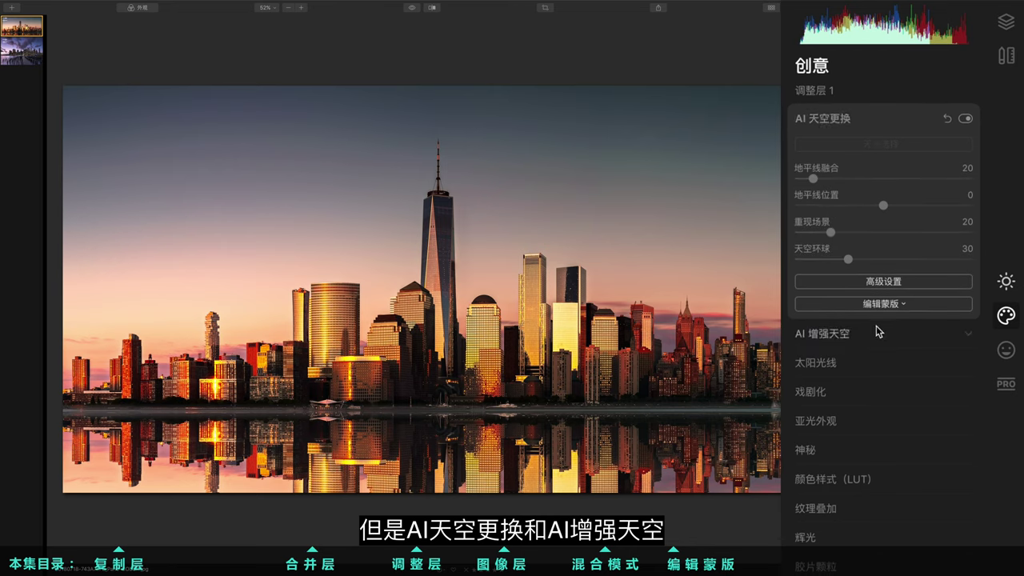
{"action": "left_click", "coordinate": [874, 337]}
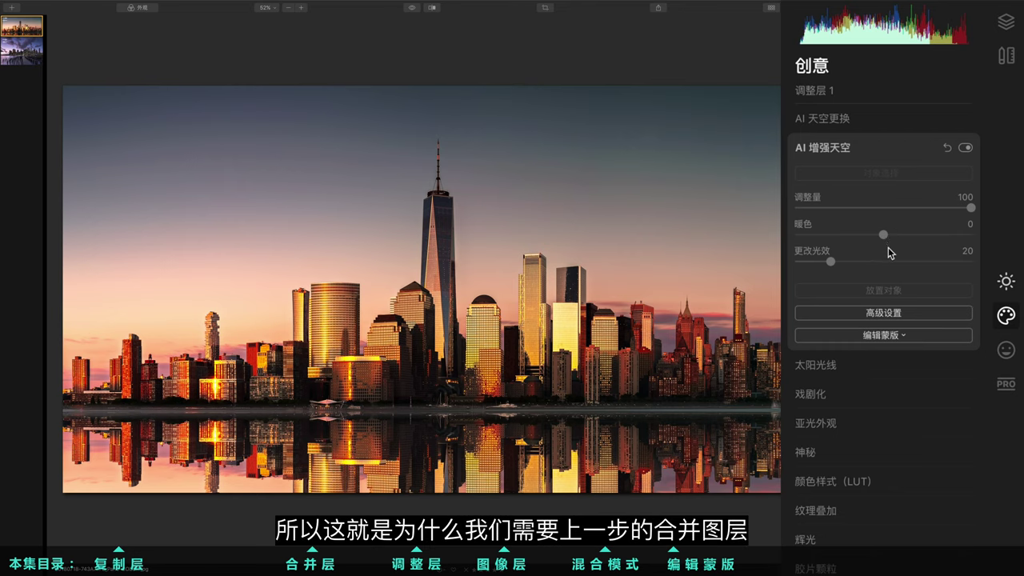
- Lower the overall adjustment amount (调整量) of the adjustment layer
{"action": "left_click", "coordinate": [1005, 21]}
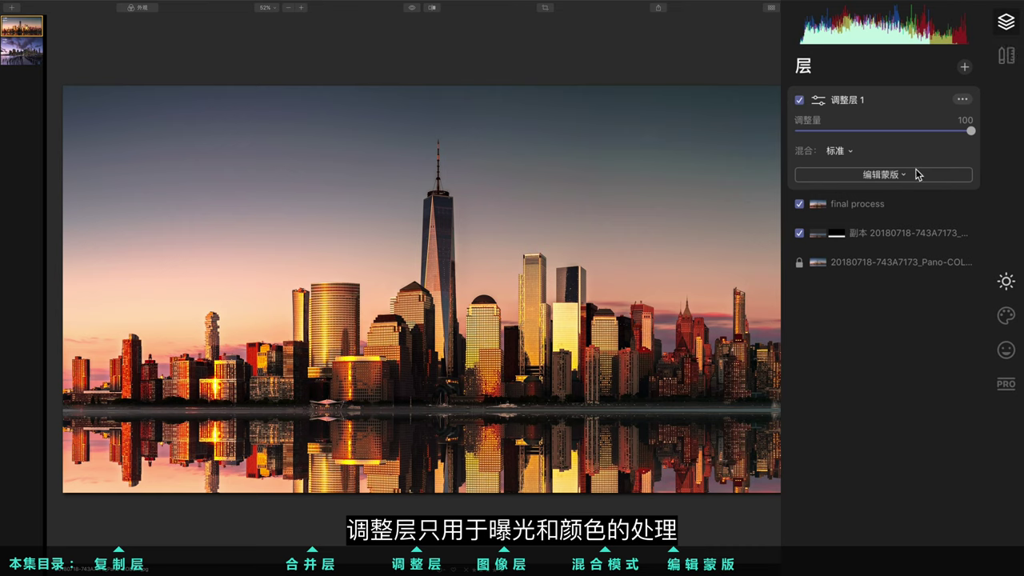
{"action": "left_click_drag", "start_coordinate": [970, 131], "coordinate": [920, 130]}
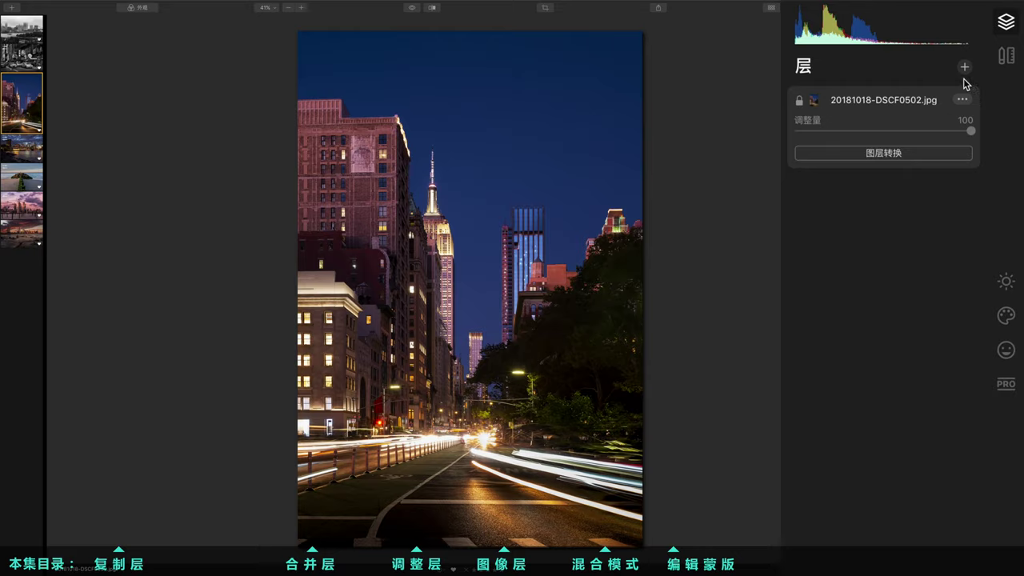
- Add the photo stored on the desktop as a new image layer over the night street photo 20181018-DSCF0502.jpg
{"action": "left_click", "coordinate": [963, 66]}
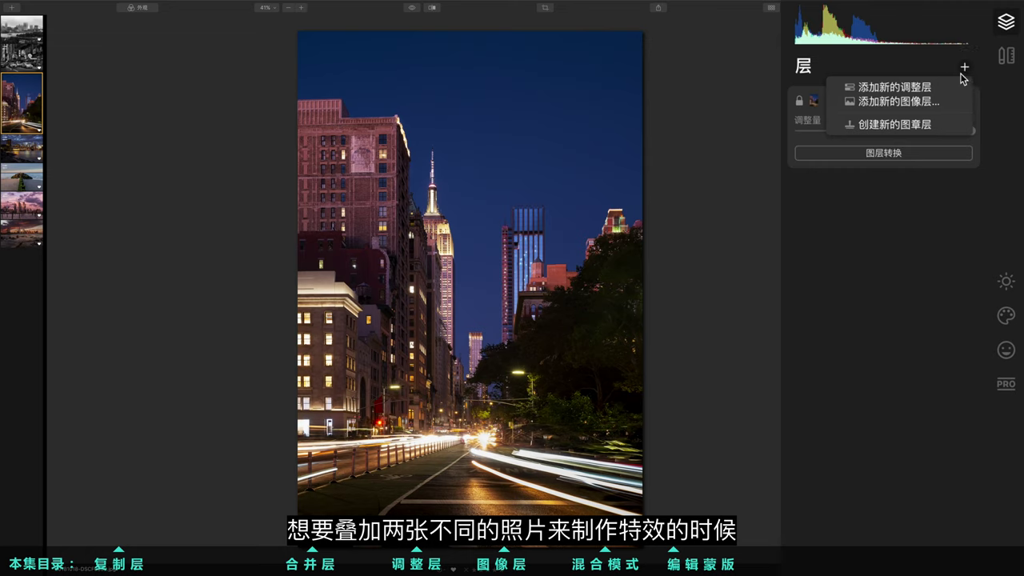
{"action": "left_click", "coordinate": [943, 102]}
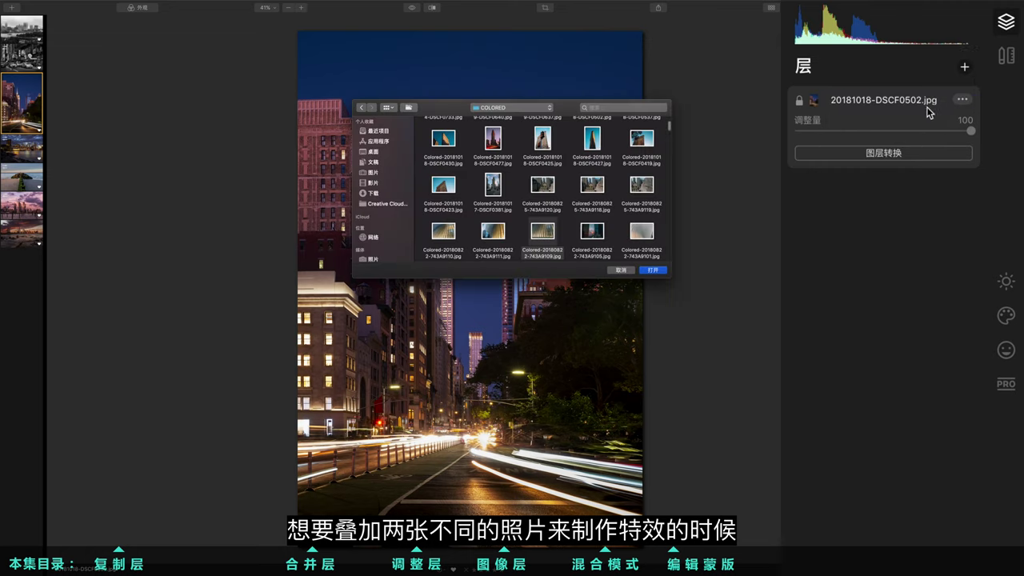
{"action": "left_click", "coordinate": [375, 151]}
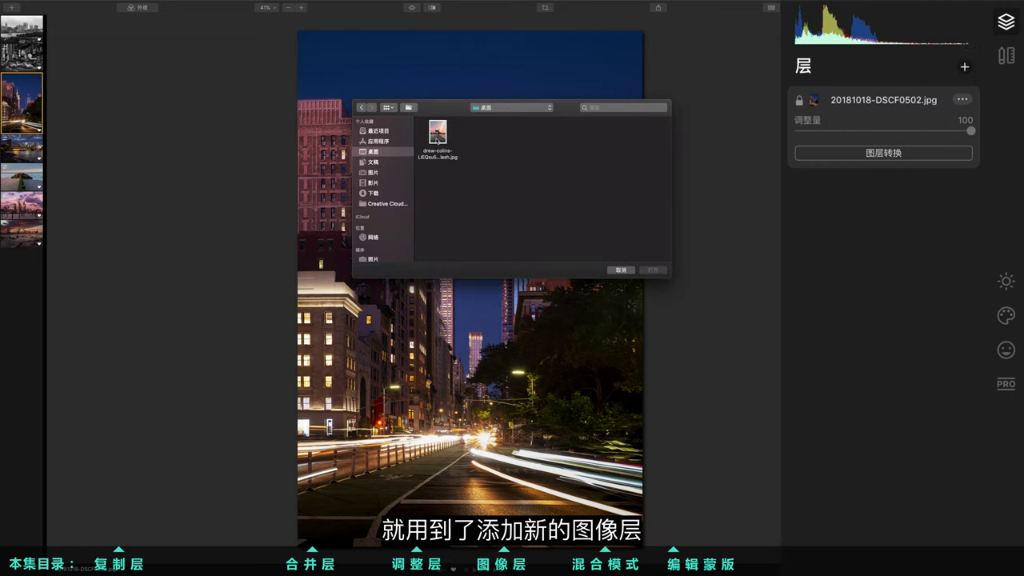
{"action": "double_click", "coordinate": [436, 134]}
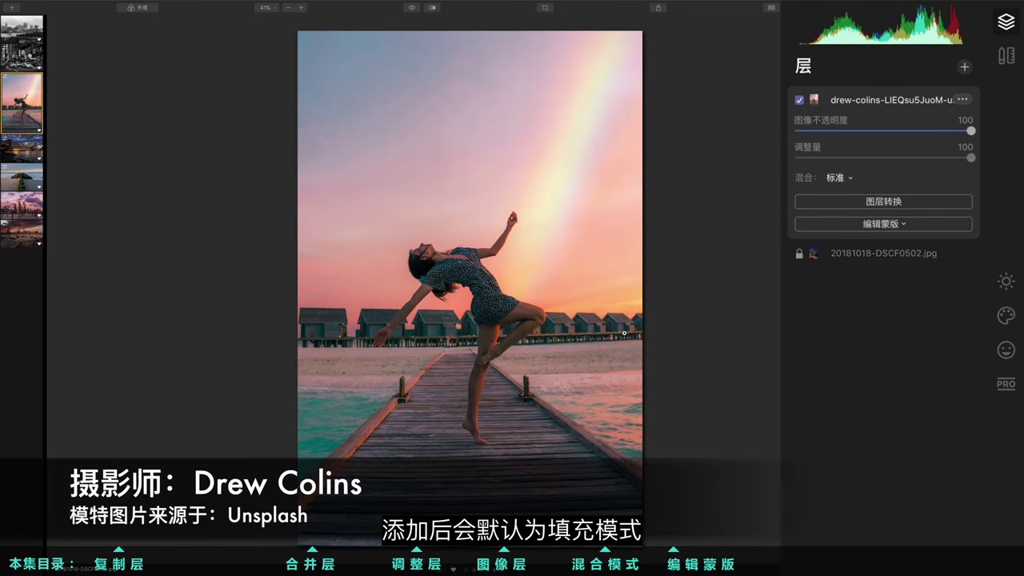
- Change the added dancer layer's image mapping (图像映射) to Fit (符合)
{"action": "left_click", "coordinate": [963, 100]}
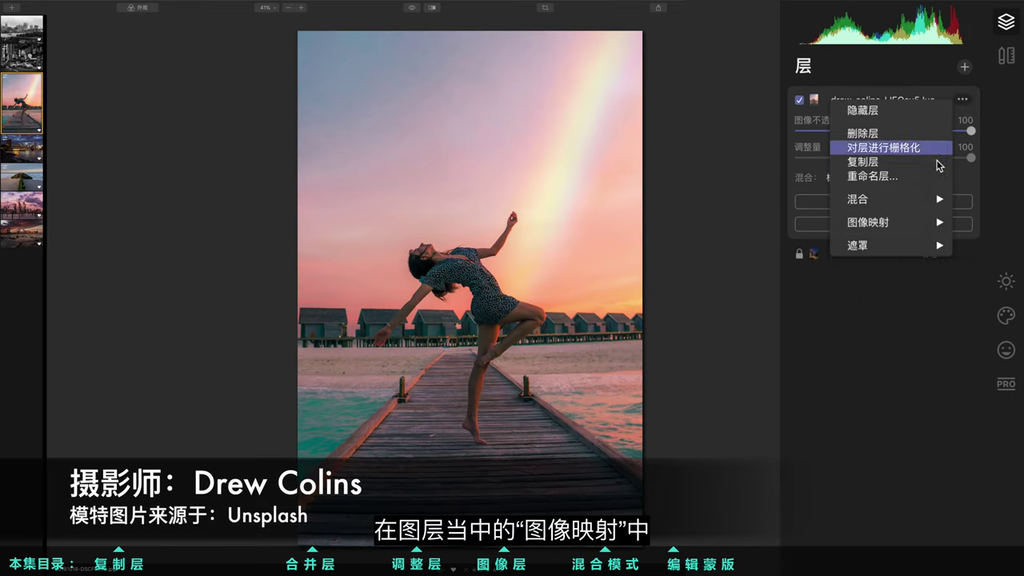
{"action": "mouse_move", "coordinate": [910, 229]}
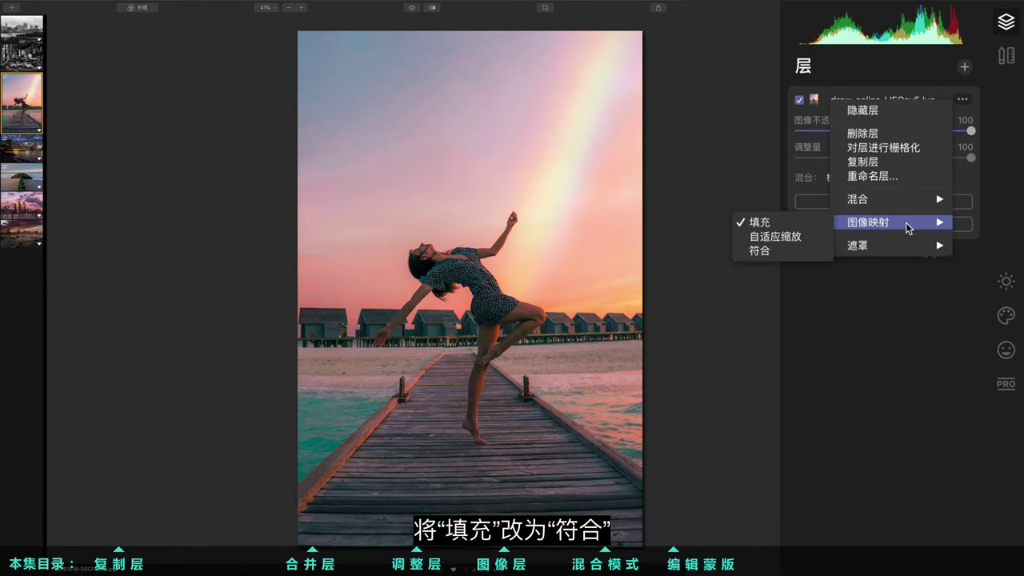
{"action": "left_click", "coordinate": [802, 250]}
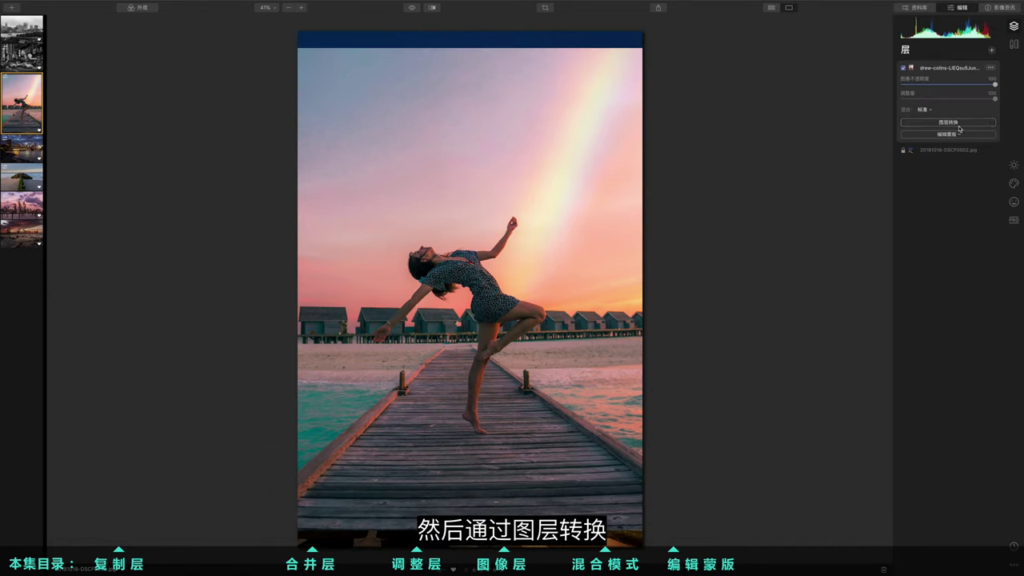
- Transform the dancer layer (图层转换), shrinking it and moving it to the lower centre of the night street photo
{"action": "left_click", "coordinate": [952, 123]}
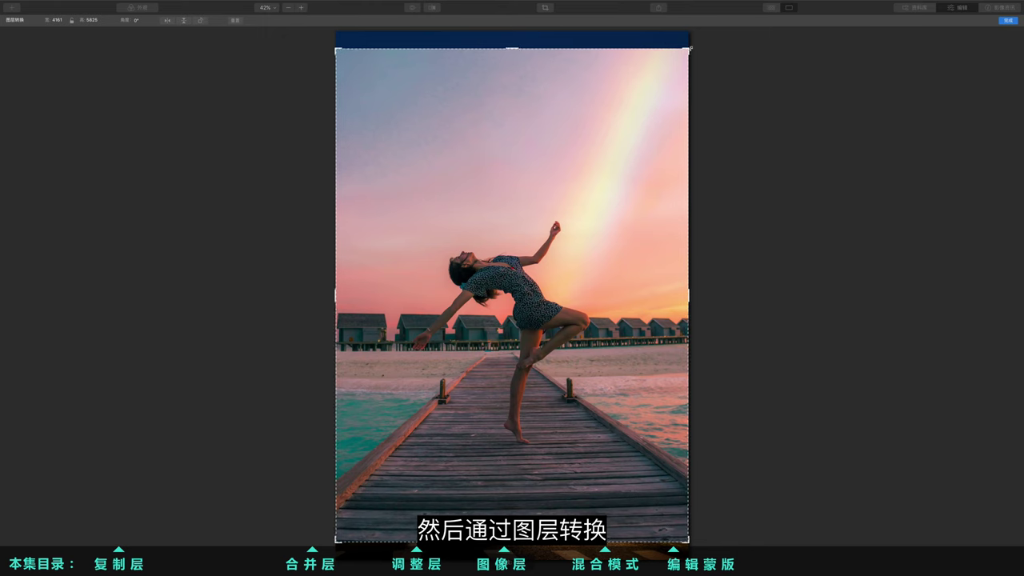
{"action": "left_click_drag", "start_coordinate": [587, 152], "coordinate": [480, 290]}
{"action": "left_click_drag", "start_coordinate": [429, 423], "coordinate": [527, 464]}
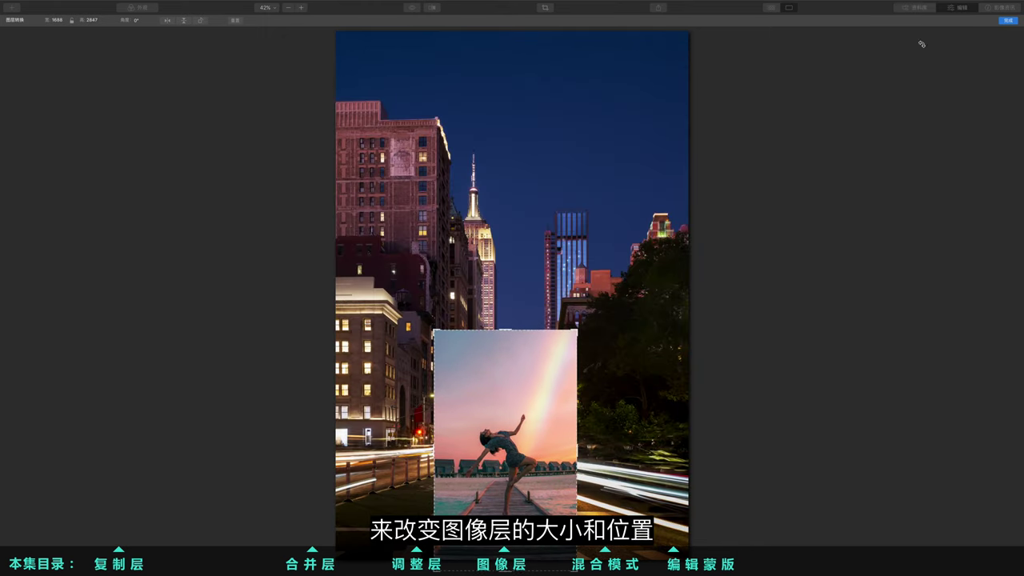
{"action": "left_click", "coordinate": [1006, 20]}
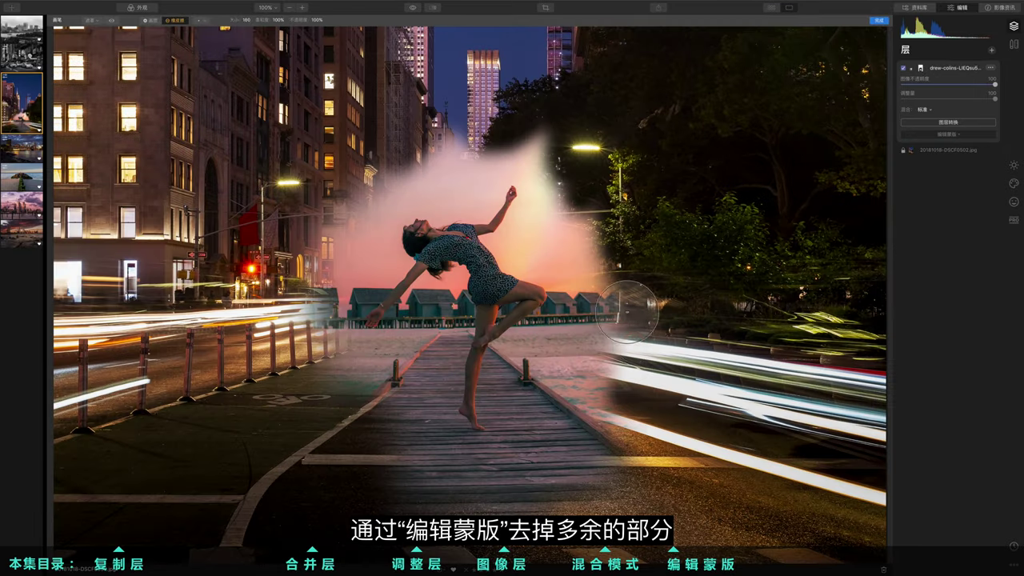
- Erase the beach, huts and sky around the dancer from the image layer's mask so the street shows through
{"action": "mouse_move", "coordinate": [627, 311]}
{"action": "left_mouse_down"}
{"action": "mouse_move", "coordinate": [575, 208]}
{"action": "mouse_move", "coordinate": [344, 192]}
{"action": "mouse_move", "coordinate": [480, 159]}
{"action": "mouse_move", "coordinate": [336, 264]}
{"action": "left_mouse_up"}
{"action": "key", "text": "super+equal"}
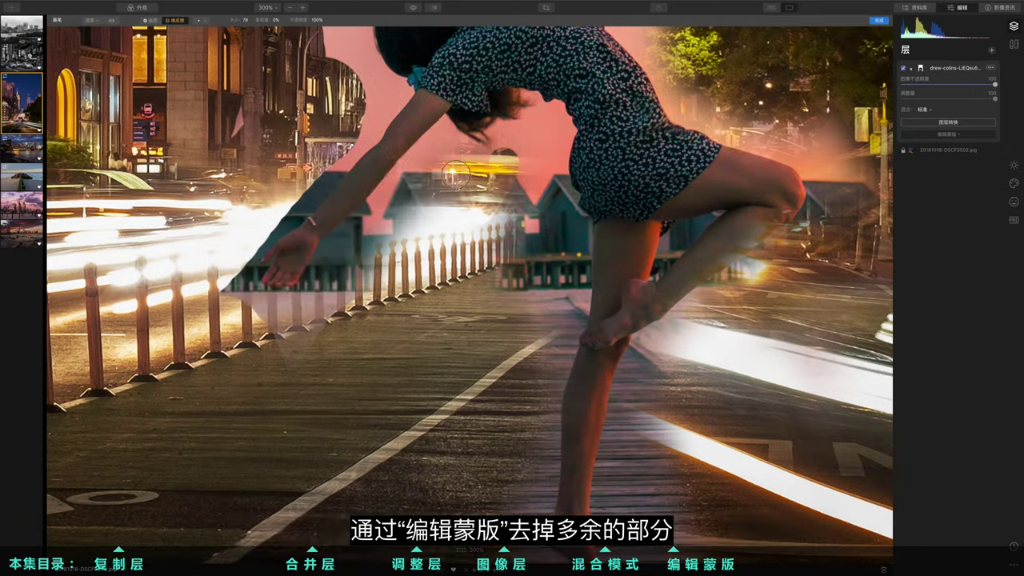
{"action": "scroll", "coordinate": [480, 240], "scroll_direction": "down", "scroll_amount": 5}
{"action": "left_click_drag", "start_coordinate": [559, 160], "coordinate": [528, 336]}
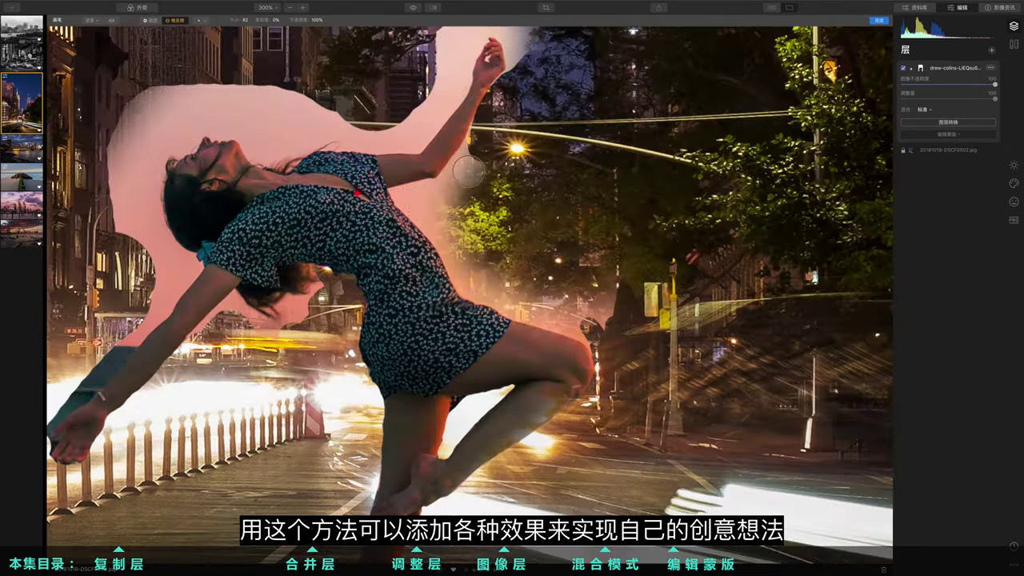
{"action": "left_click_drag", "start_coordinate": [468, 170], "coordinate": [560, 319]}
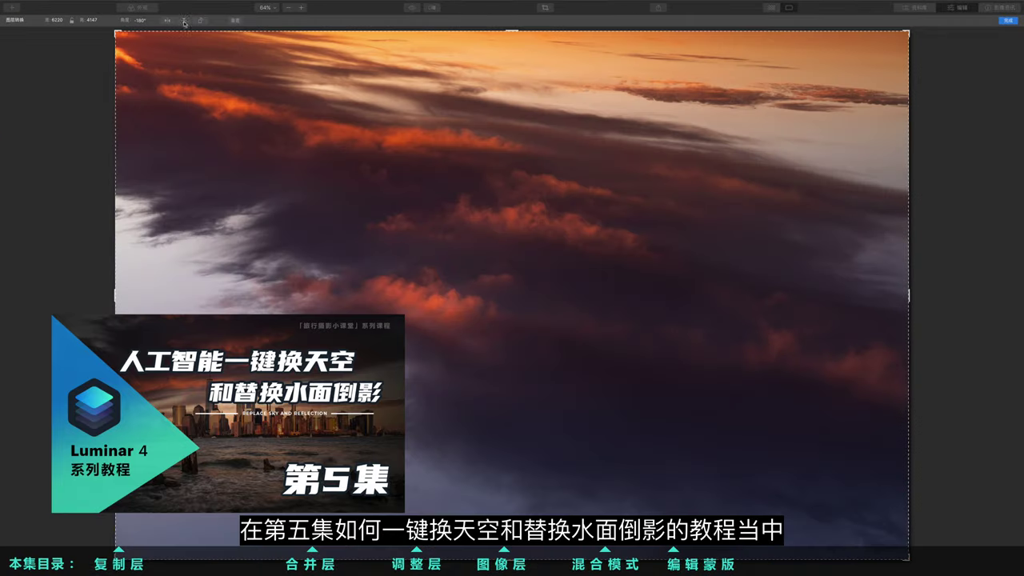
- Move the flipped Warm_Sunset_6.jpg layer down over the water and lower its image opacity (图像不透明度)
{"action": "left_click_drag", "start_coordinate": [577, 132], "coordinate": [573, 375]}
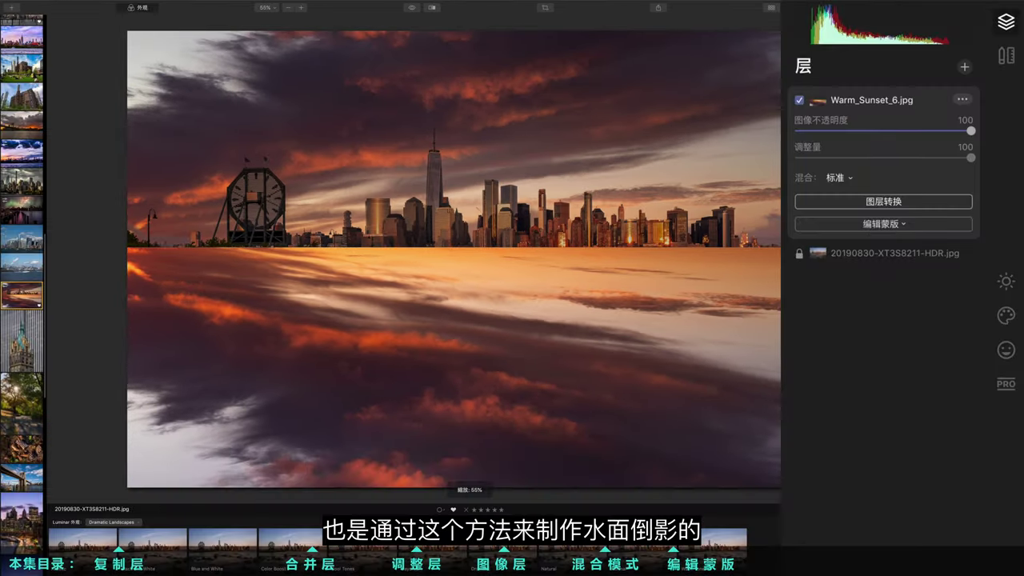
{"action": "left_click", "coordinate": [883, 224]}
{"action": "left_click", "coordinate": [838, 177]}
{"action": "left_click", "coordinate": [862, 232]}
{"action": "left_click_drag", "start_coordinate": [969, 130], "coordinate": [829, 132]}
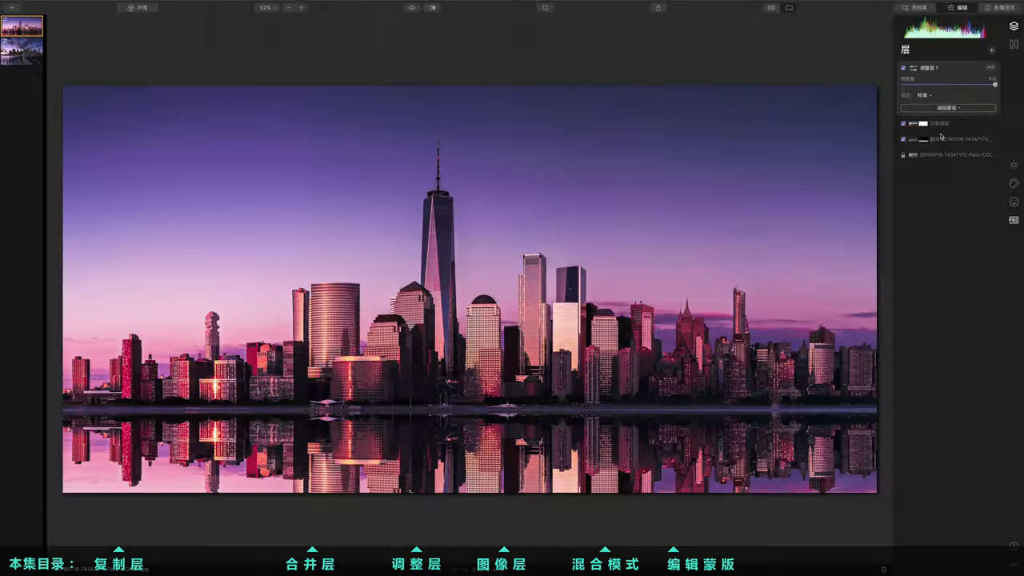
- Set the blend mode (混合) of the adjustment layer 调整层 1 on the skyline photo to Luminosity (明度)
{"action": "left_click", "coordinate": [926, 95]}
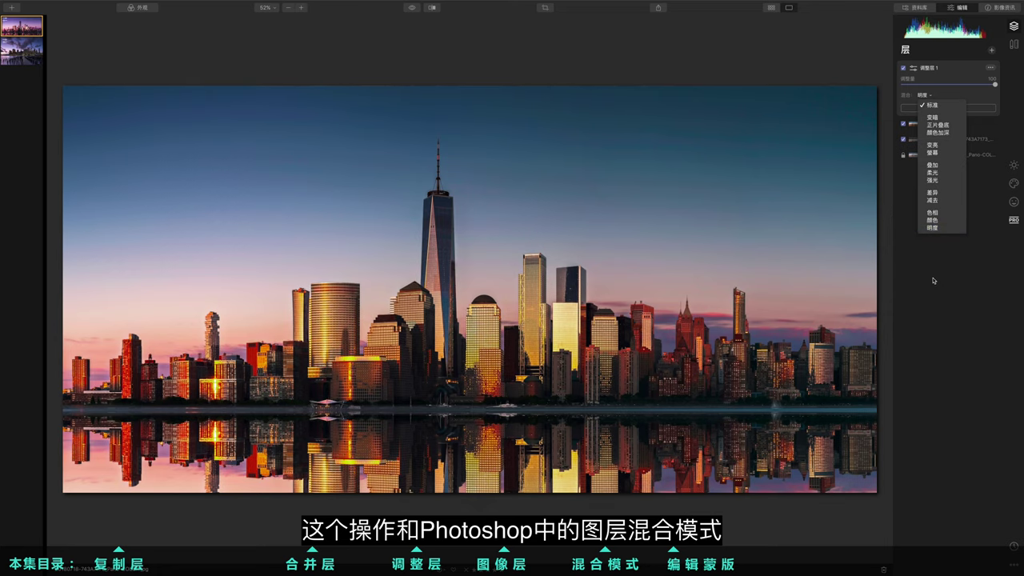
{"action": "left_click", "coordinate": [934, 228]}
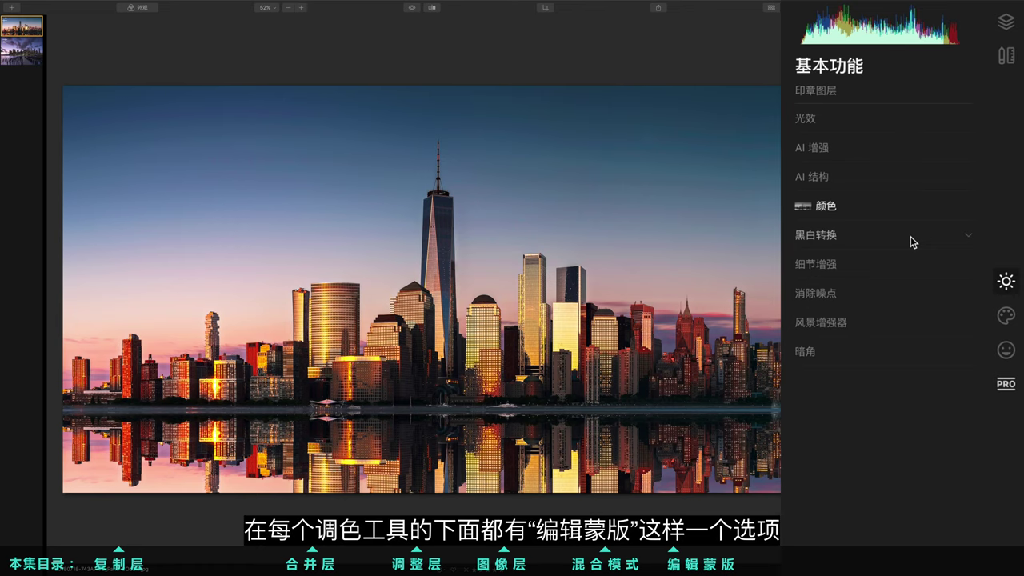
- Examine the mask editing (编辑蒙版) options of the black-and-white conversion (黑白转换) and details enhancer (细节增强) tools
{"action": "left_click", "coordinate": [912, 242]}
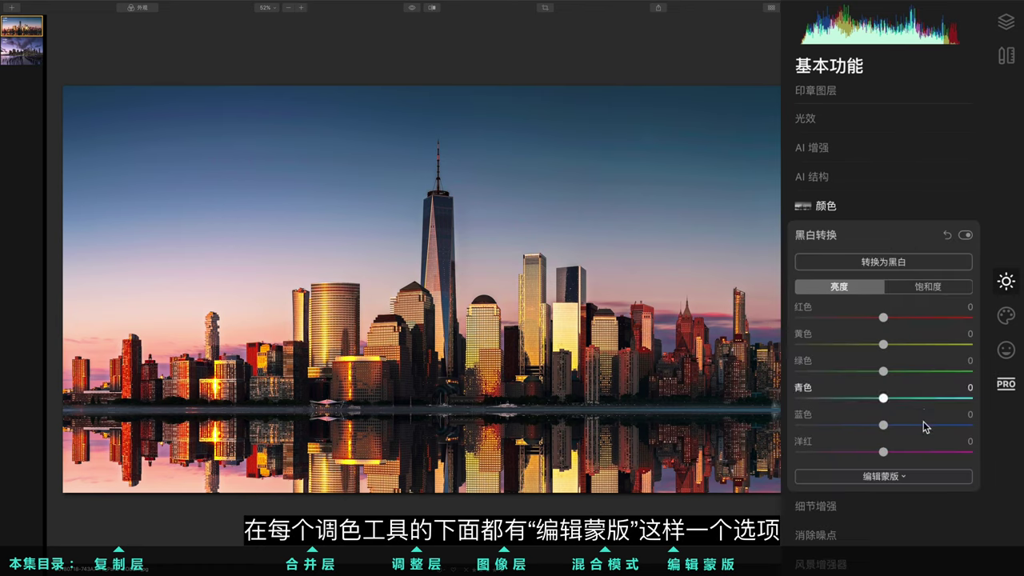
{"action": "left_click", "coordinate": [901, 479]}
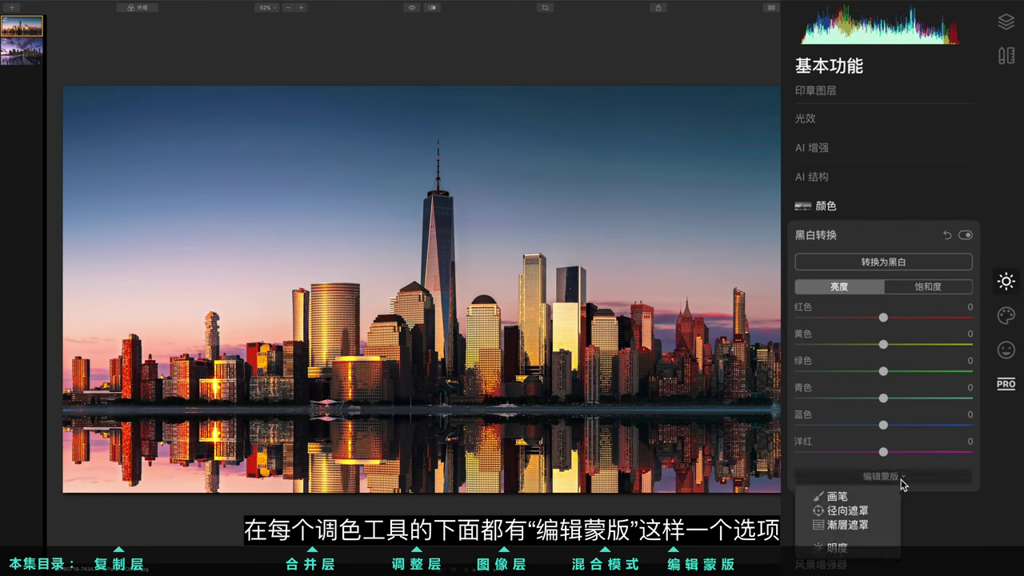
{"action": "left_click", "coordinate": [909, 502]}
{"action": "left_click", "coordinate": [909, 502]}
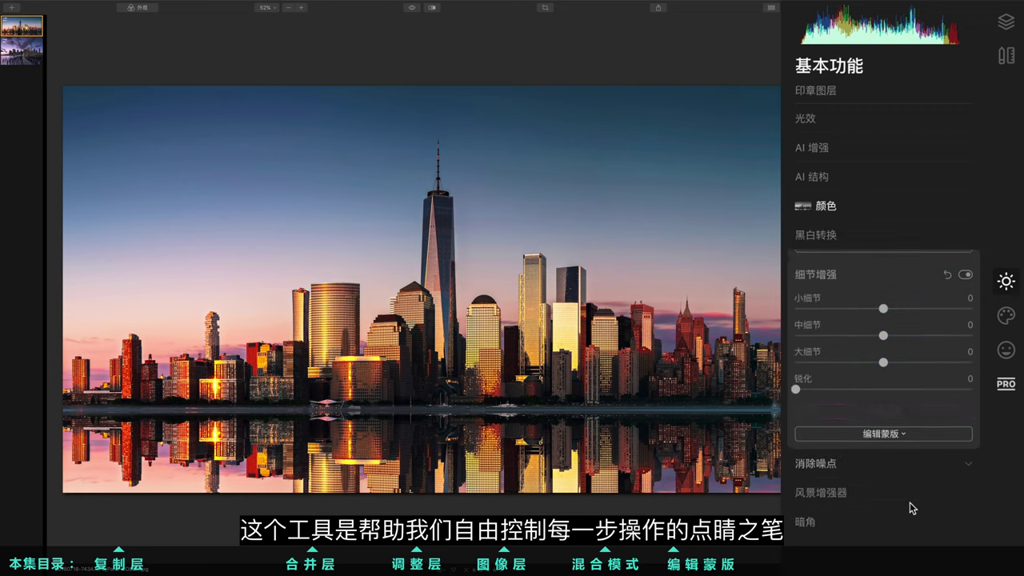
{"action": "left_click", "coordinate": [883, 428]}
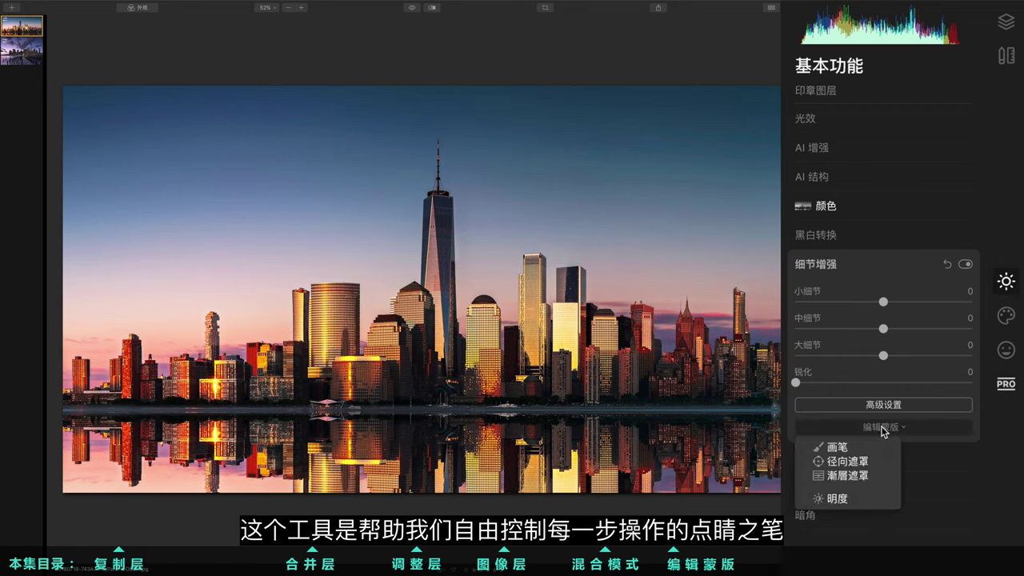
{"action": "left_click", "coordinate": [923, 460]}
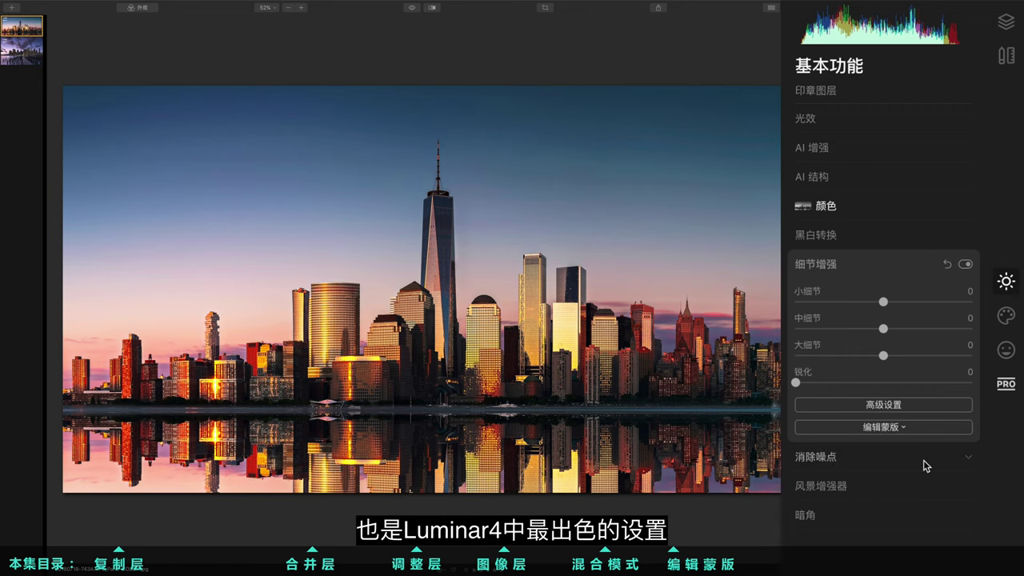
- Examine the mask editing (编辑蒙版) options of the denoise (消除噪点), landscape enhancer (风景增强器) and color (颜色) tools
{"action": "left_click", "coordinate": [923, 460]}
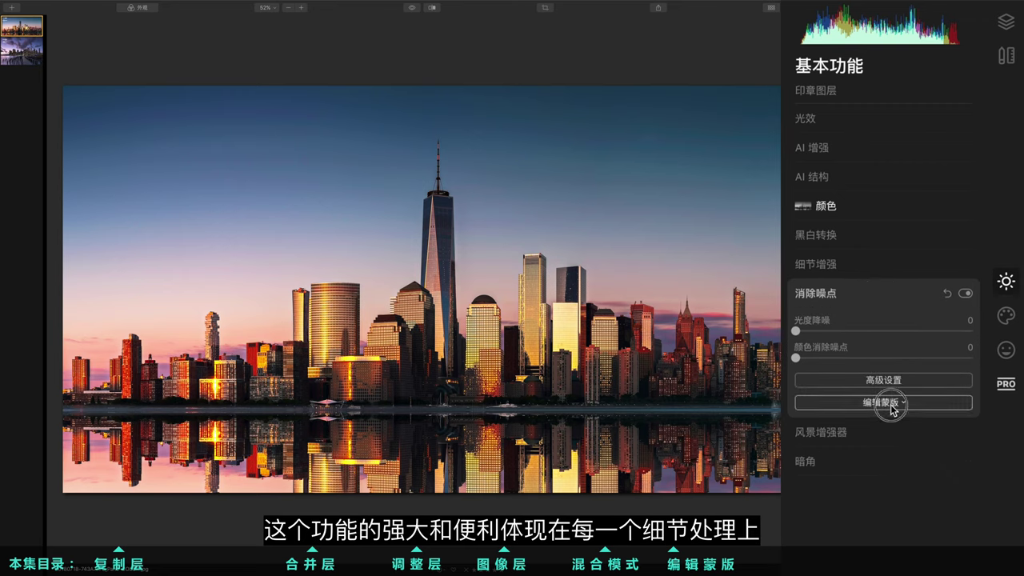
{"action": "left_click", "coordinate": [887, 401]}
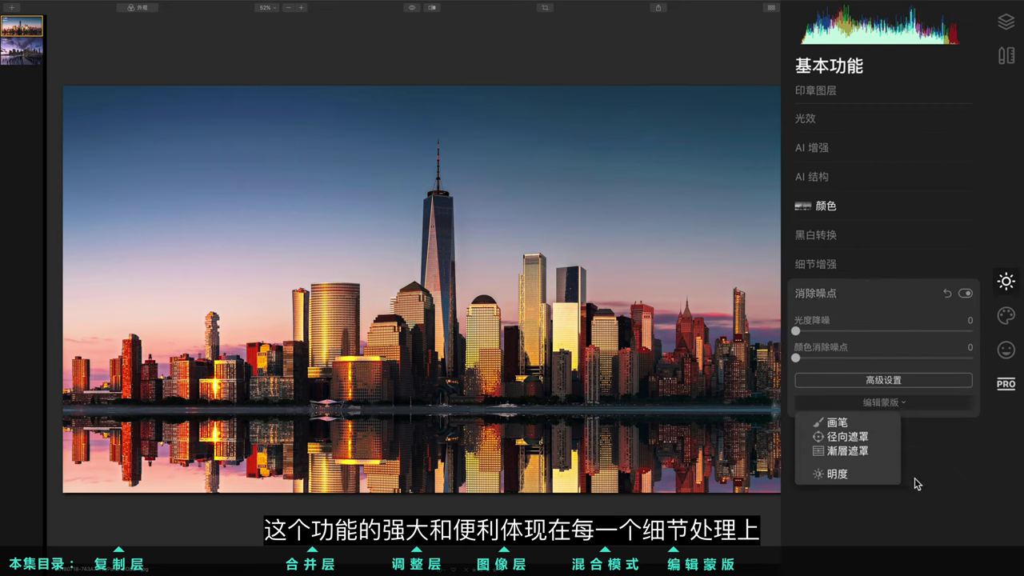
{"action": "left_click", "coordinate": [935, 442]}
{"action": "left_click", "coordinate": [914, 430]}
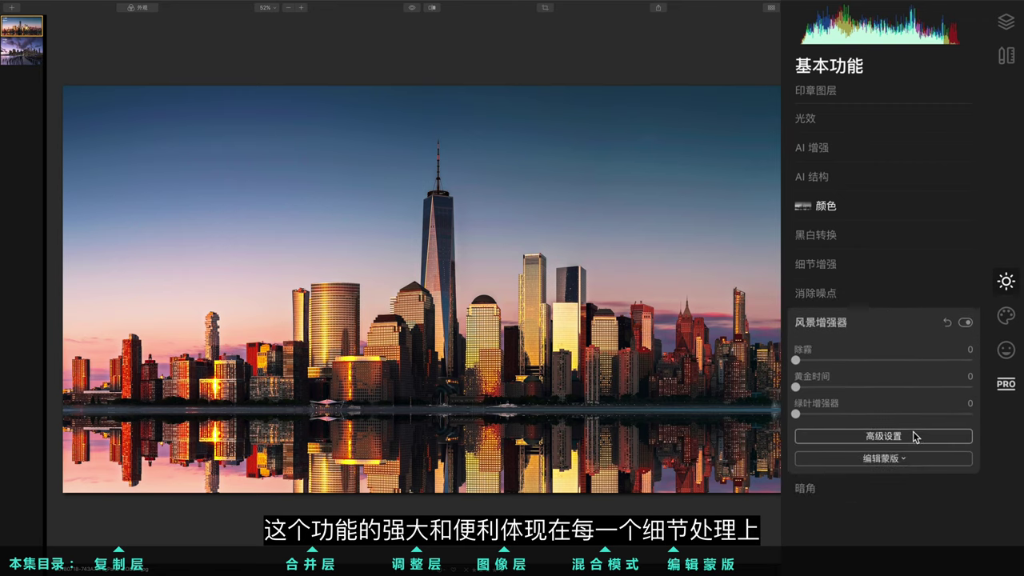
{"action": "left_click", "coordinate": [910, 459]}
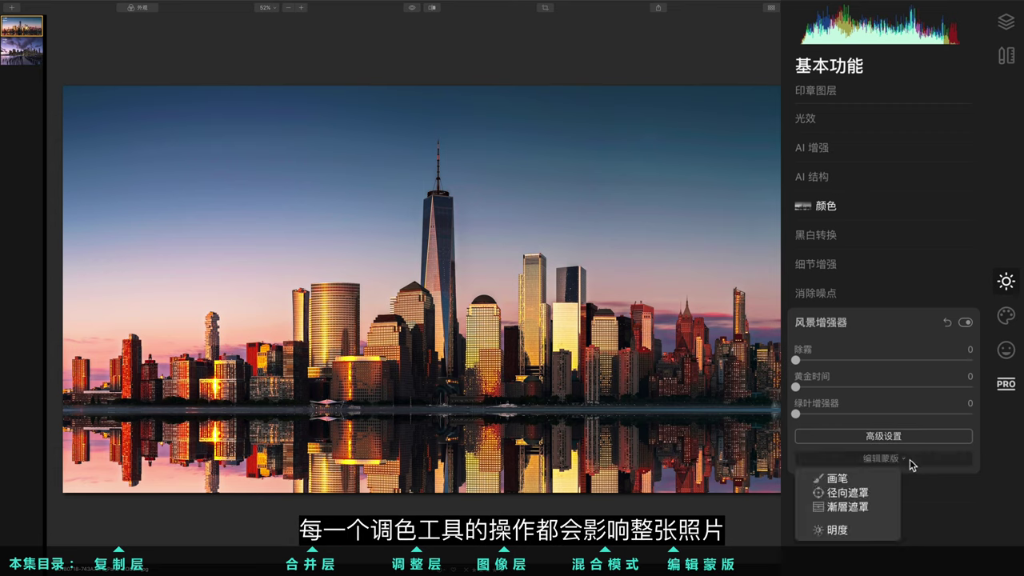
{"action": "left_click", "coordinate": [882, 211]}
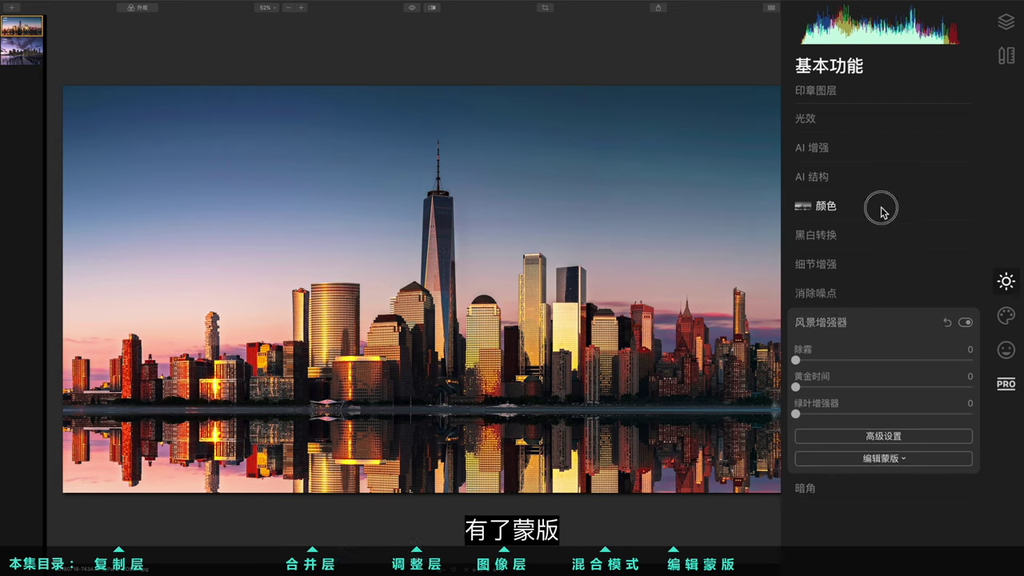
{"action": "left_click", "coordinate": [881, 206]}
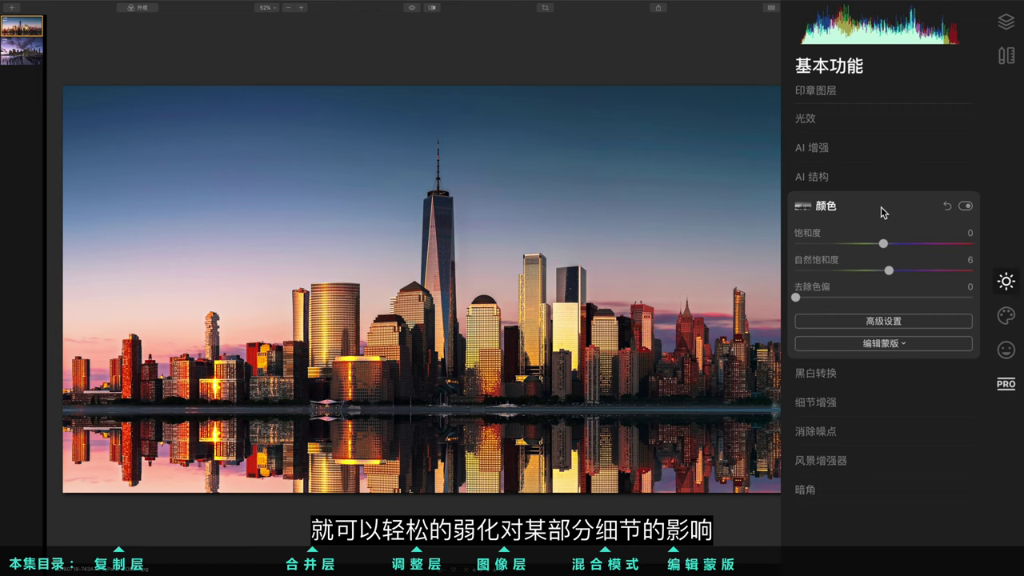
{"action": "left_click", "coordinate": [904, 345]}
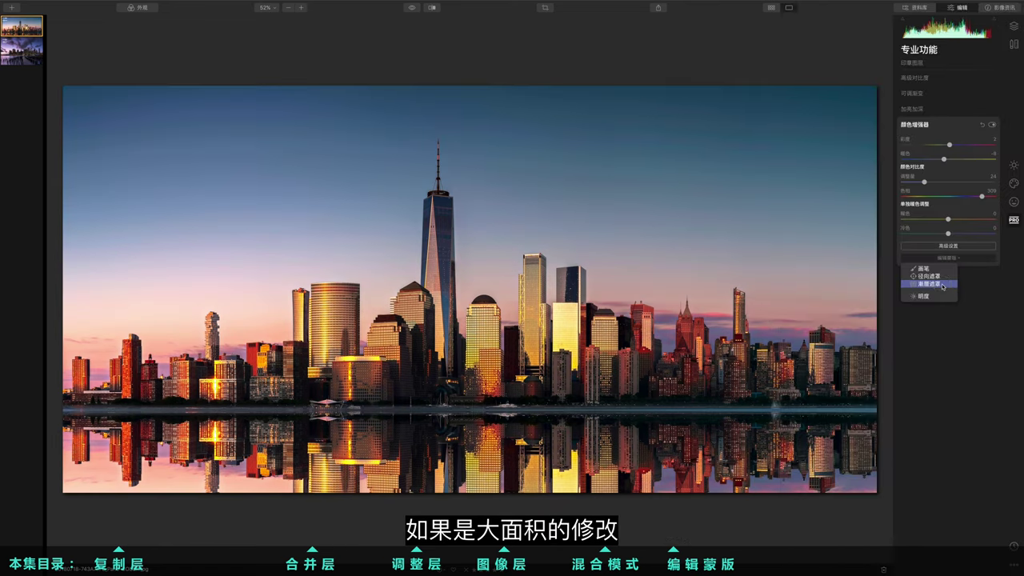
- Try a gradient mask (漸層遮罩) on the color enhancer (颜色增强器) along the skyline's base and preview its coverage
{"action": "left_click", "coordinate": [943, 284]}
{"action": "left_click_drag", "start_coordinate": [452, 414], "coordinate": [454, 375]}
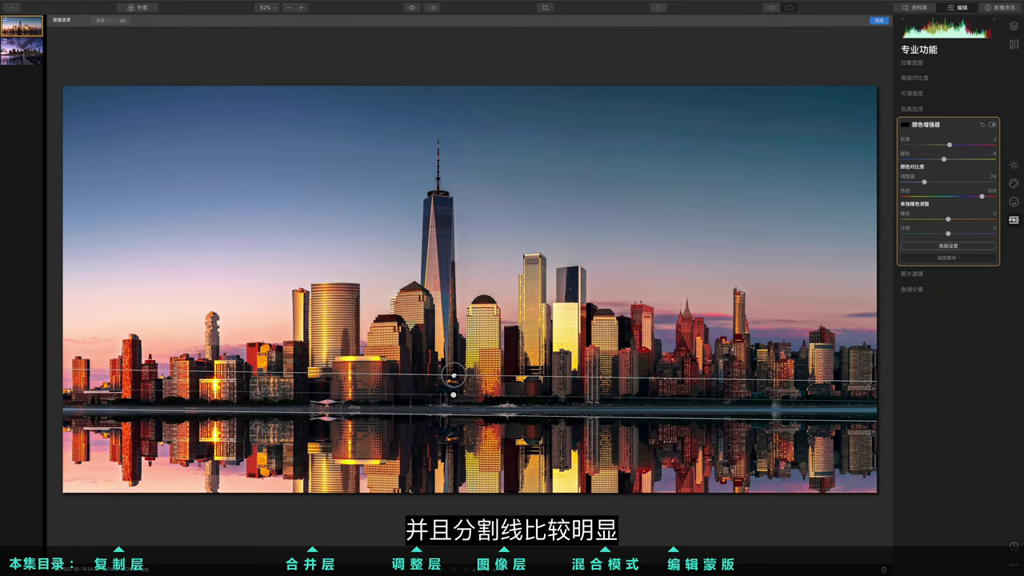
{"action": "left_click", "coordinate": [122, 21]}
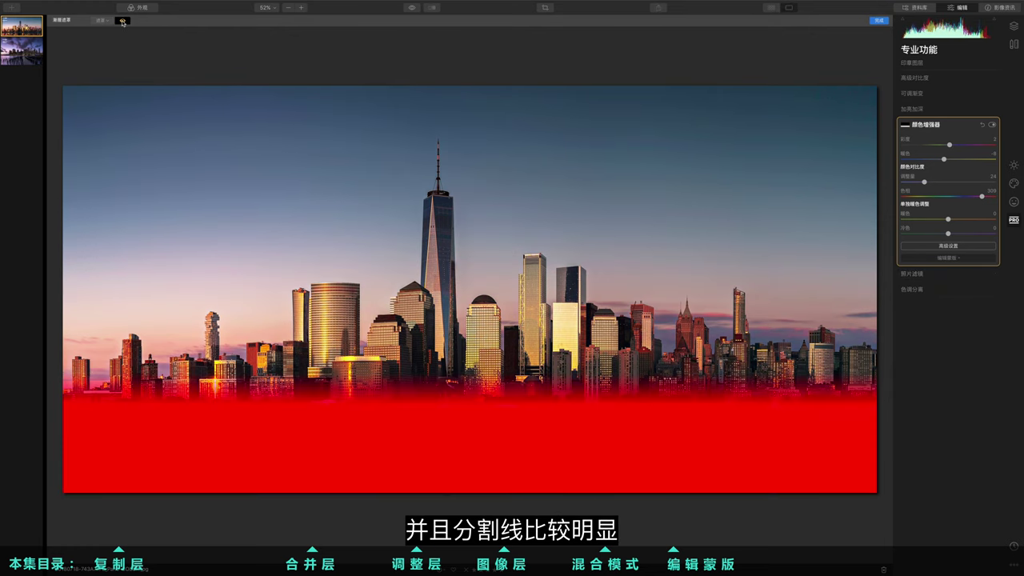
{"action": "left_click", "coordinate": [101, 20]}
{"action": "left_click", "coordinate": [112, 39]}
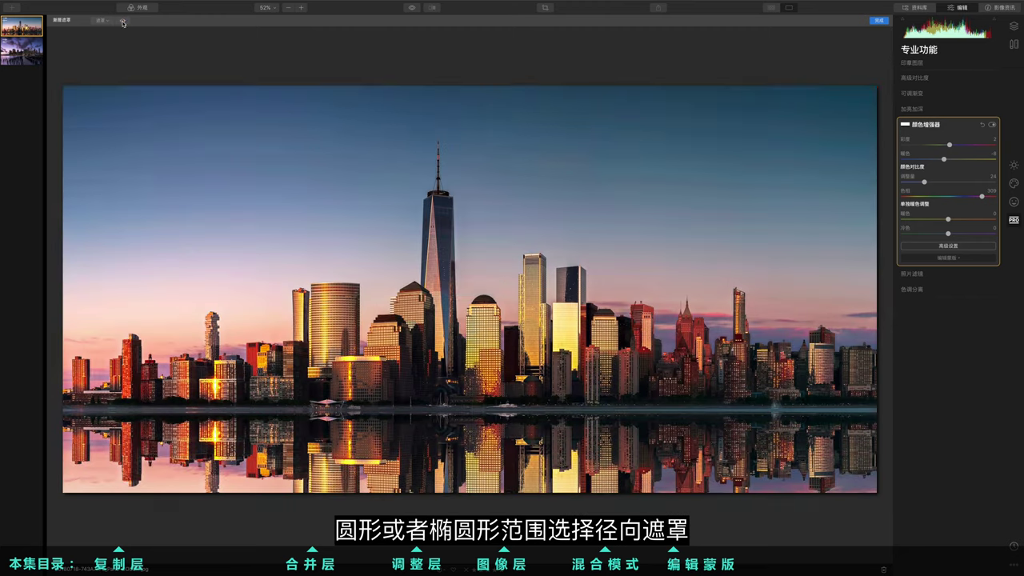
- Place a radial mask (径向遮罩) for the color enhancer over the central towers and widen it
{"action": "left_click_drag", "start_coordinate": [462, 345], "coordinate": [462, 285]}
{"action": "left_click_drag", "start_coordinate": [632, 346], "coordinate": [820, 342]}
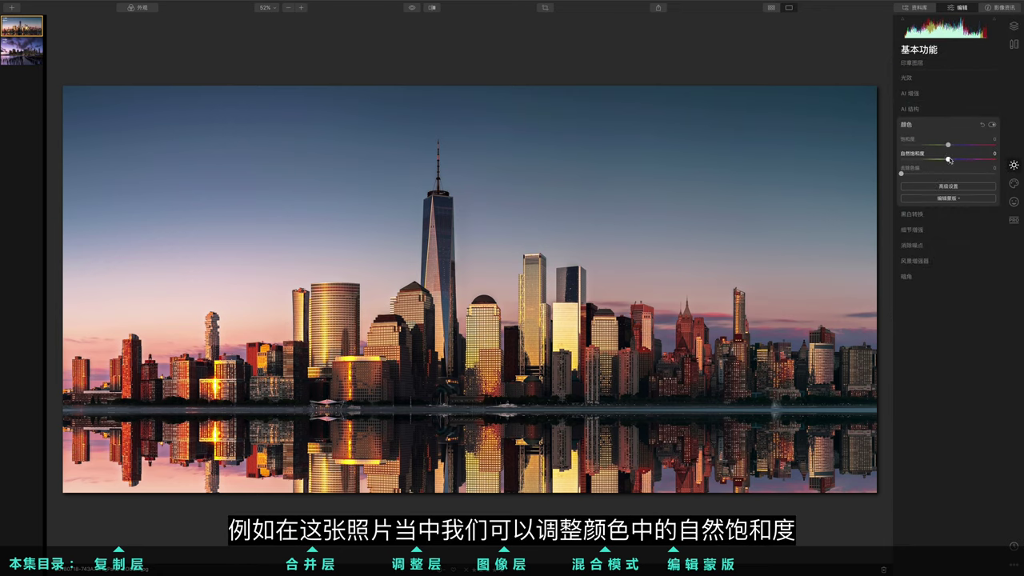
- Raise the color tool's vibrance (自然饱和度) to about 48 and erase that effect from several building groups and their reflections with a brush (画笔) mask
{"action": "left_click_drag", "start_coordinate": [948, 160], "coordinate": [960, 159]}
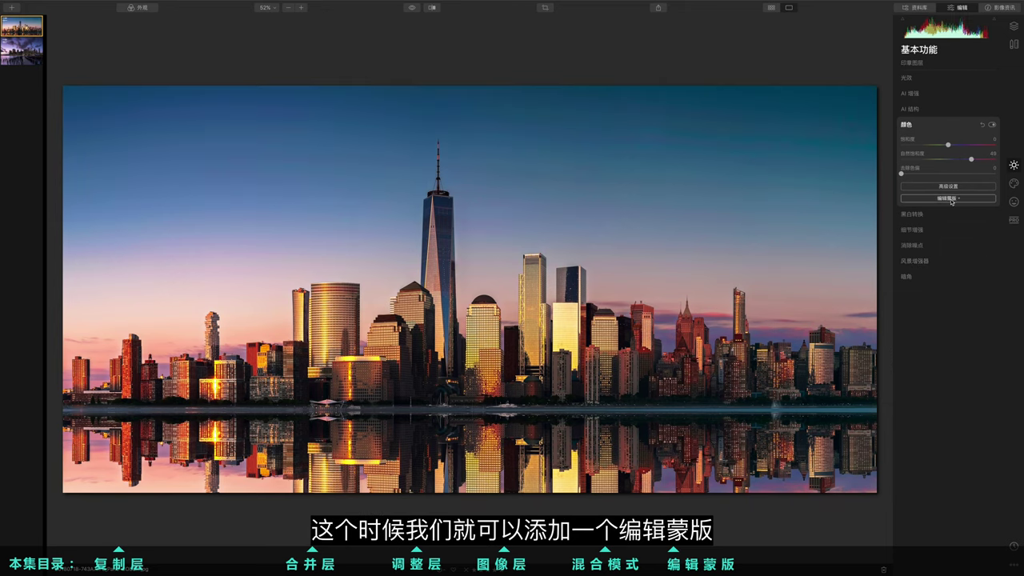
{"action": "left_click", "coordinate": [949, 199]}
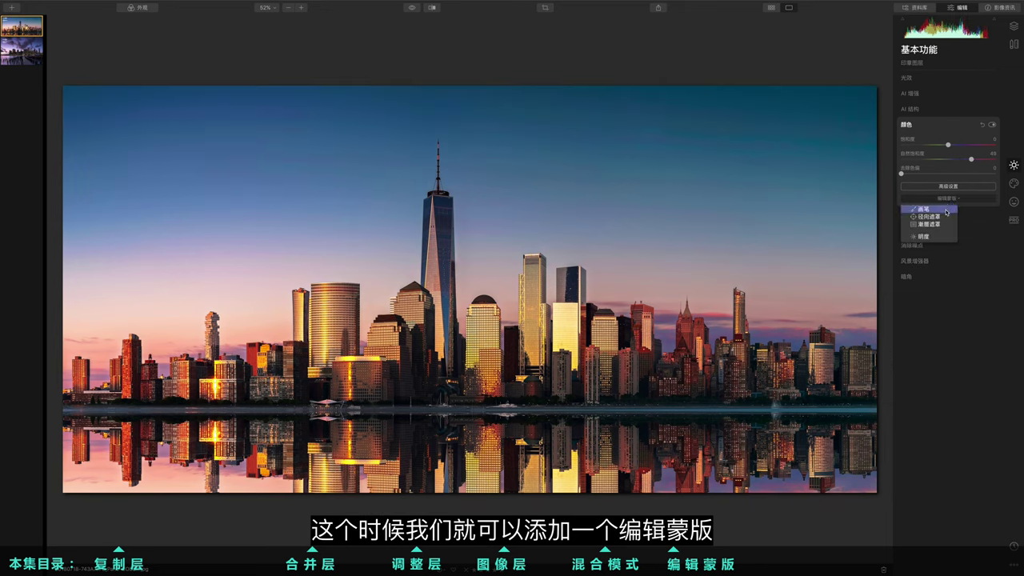
{"action": "left_click", "coordinate": [948, 210]}
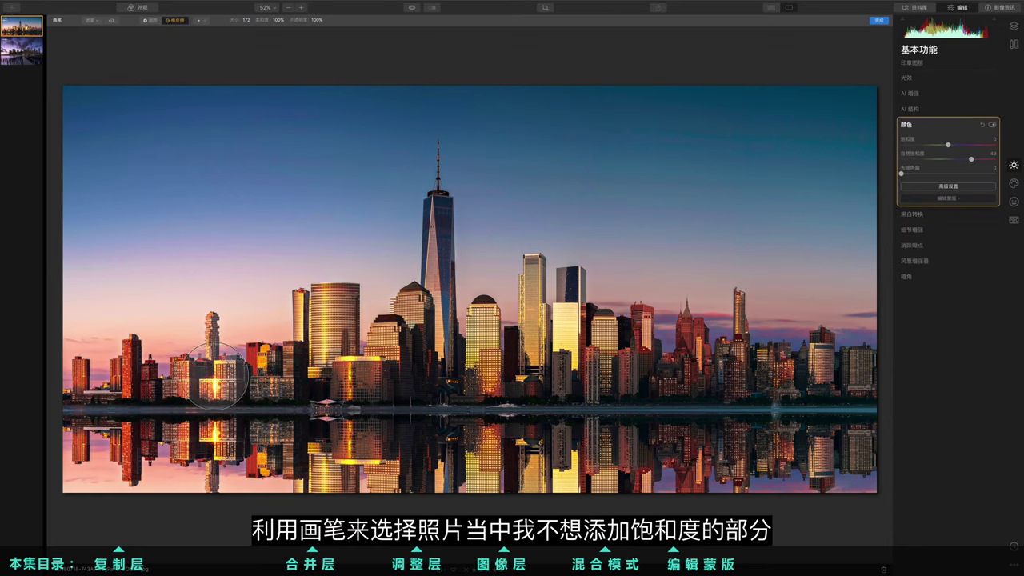
{"action": "left_click_drag", "start_coordinate": [280, 396], "coordinate": [350, 367]}
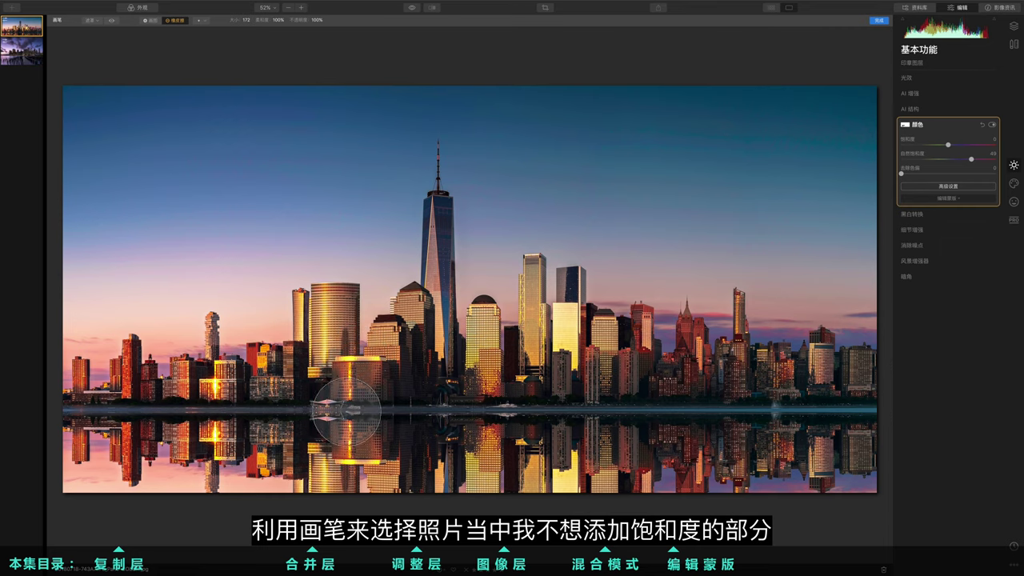
{"action": "mouse_move", "coordinate": [324, 314]}
{"action": "left_mouse_down"}
{"action": "mouse_move", "coordinate": [336, 384]}
{"action": "mouse_move", "coordinate": [189, 414]}
{"action": "mouse_move", "coordinate": [112, 401]}
{"action": "mouse_move", "coordinate": [152, 432]}
{"action": "left_mouse_up"}
{"action": "mouse_move", "coordinate": [536, 381]}
{"action": "left_mouse_down"}
{"action": "mouse_move", "coordinate": [486, 423]}
{"action": "mouse_move", "coordinate": [524, 432]}
{"action": "mouse_move", "coordinate": [566, 413]}
{"action": "mouse_move", "coordinate": [561, 338]}
{"action": "mouse_move", "coordinate": [612, 378]}
{"action": "mouse_move", "coordinate": [519, 380]}
{"action": "left_mouse_up"}
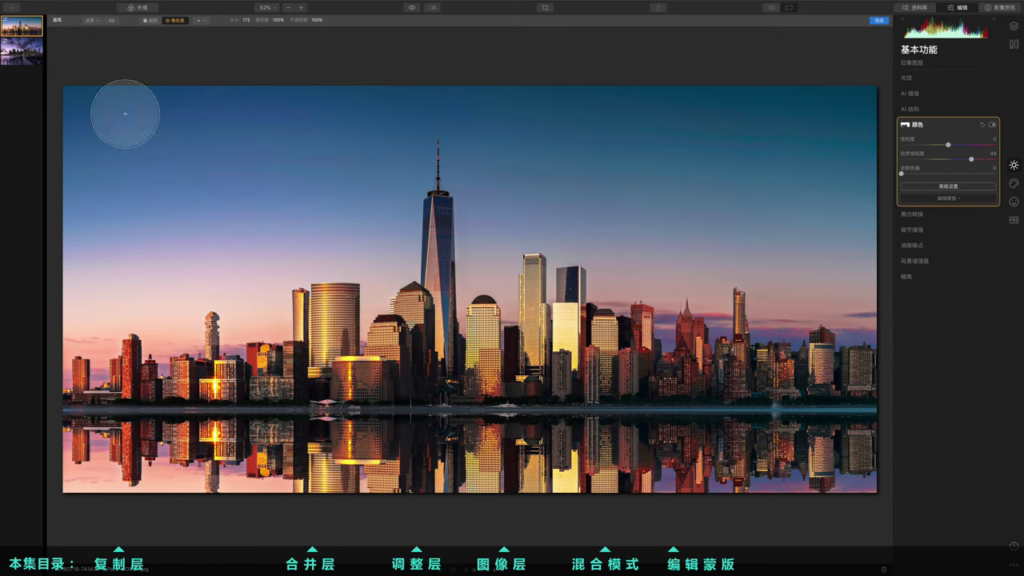
- Preview the color tool's brush mask coverage as a red overlay, then hide the overlay
{"action": "left_click", "coordinate": [112, 20]}
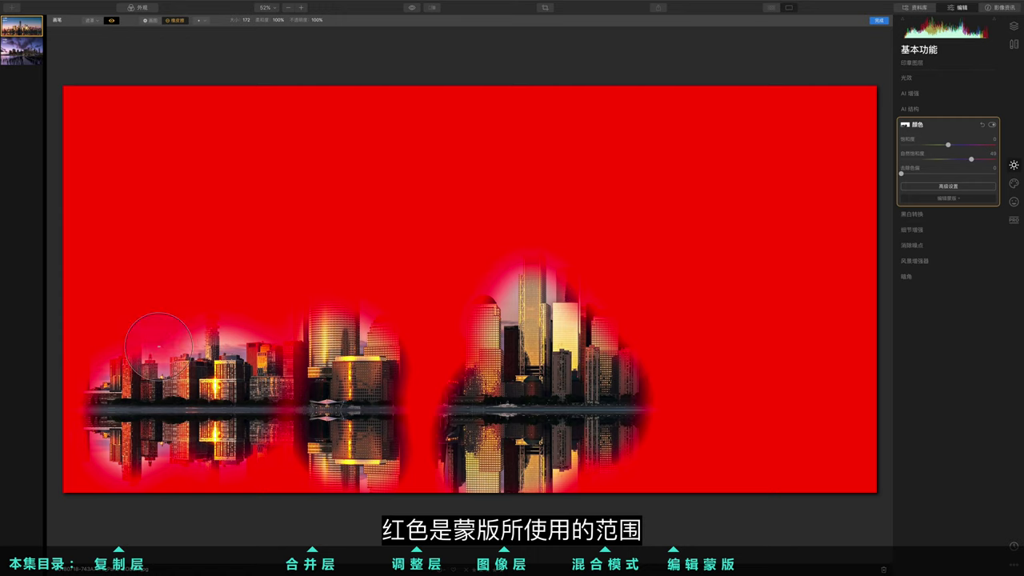
{"action": "left_click", "coordinate": [172, 20]}
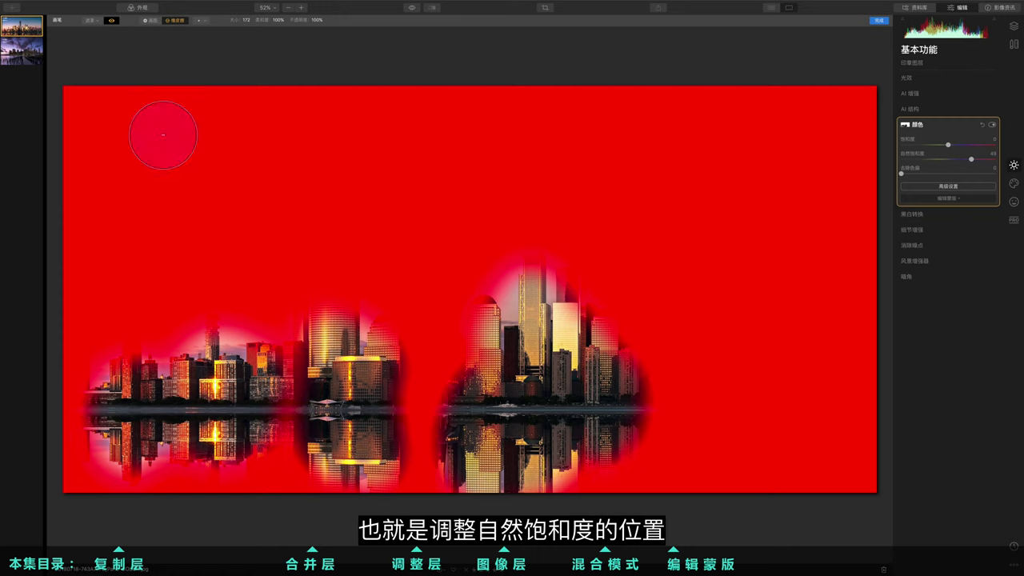
{"action": "left_click", "coordinate": [112, 21]}
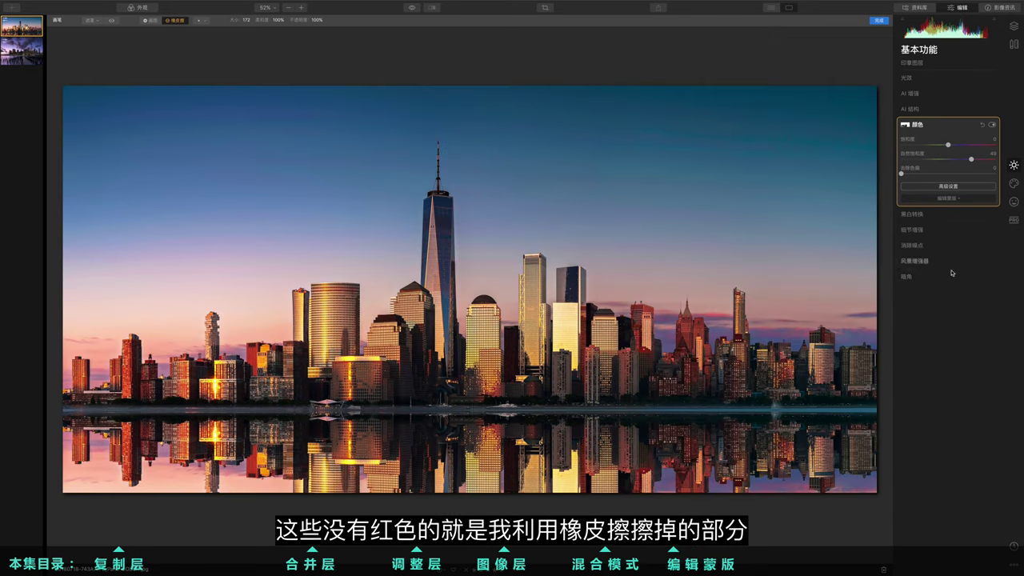
- Finish editing the brush mask and switch off the color (颜色) tool's effect to compare the photo
{"action": "left_click", "coordinate": [879, 21]}
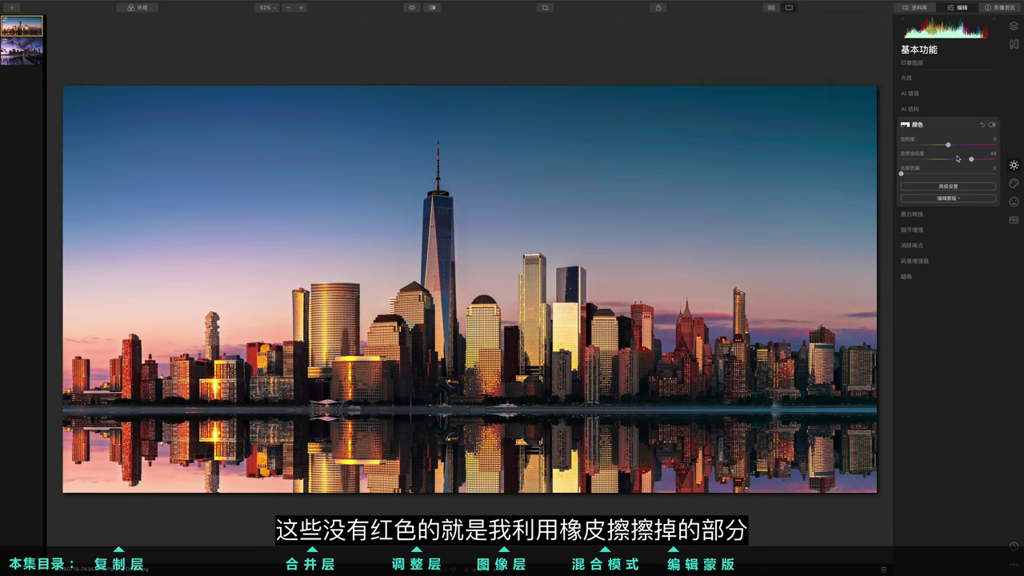
{"action": "left_click", "coordinate": [992, 126]}
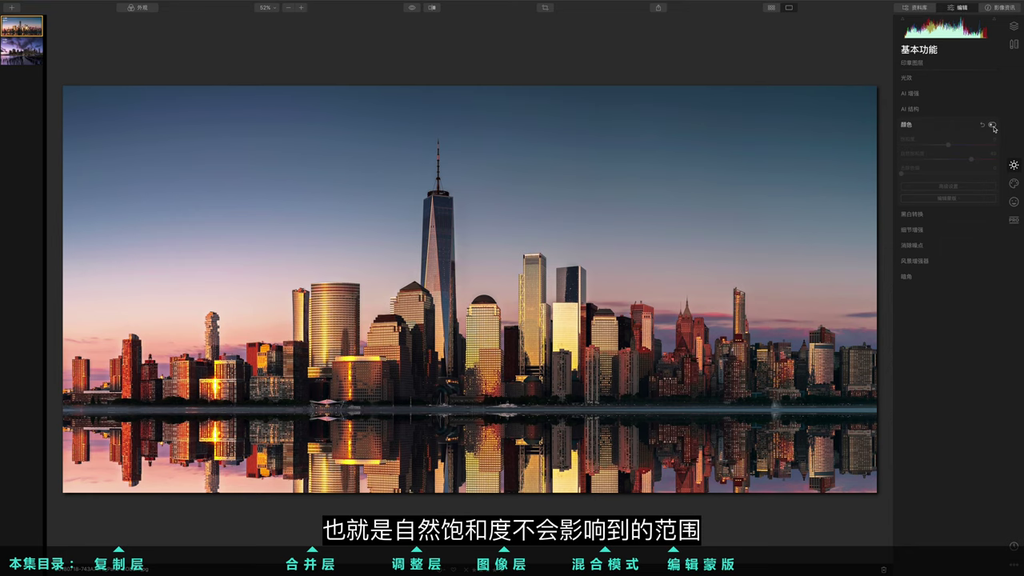